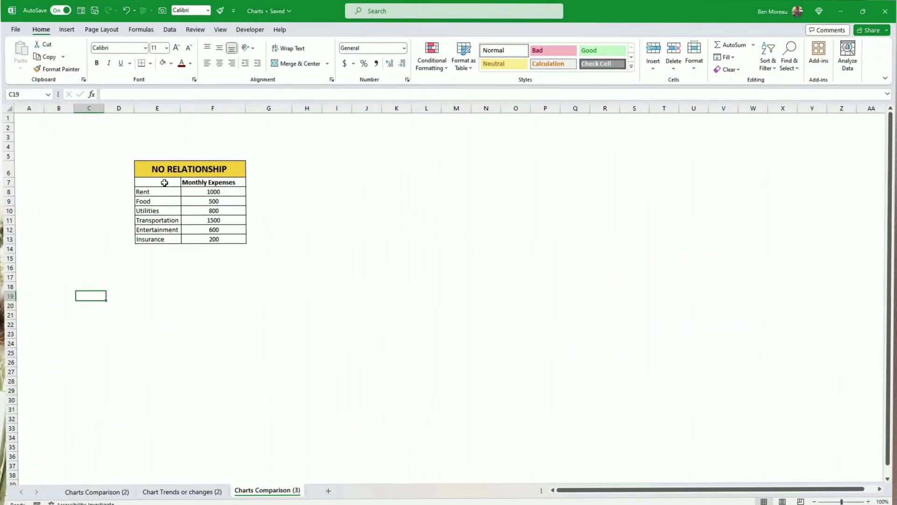
Step: Insert a clustered column chart of the expenses in E7:F13 and place it beside the table
{"action": "left_click_drag", "start_coordinate": [162, 182], "coordinate": [205, 239]}
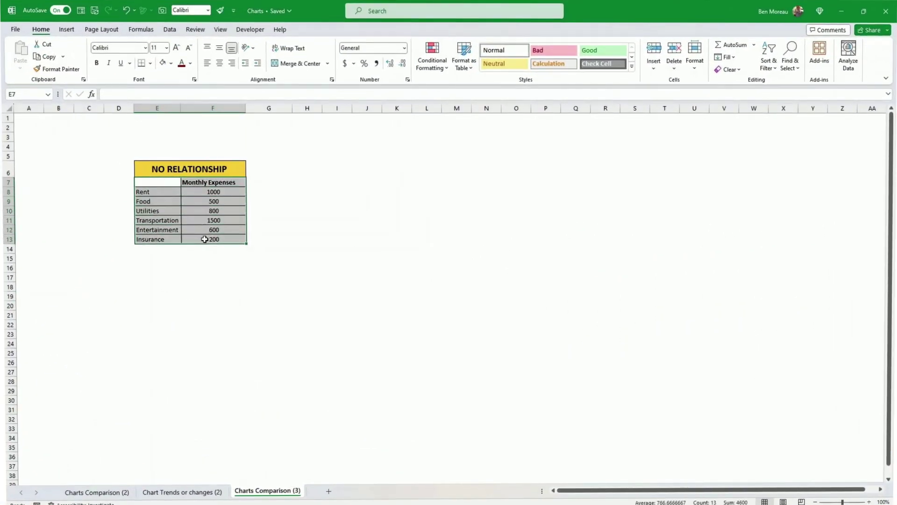
{"action": "left_click", "coordinate": [73, 10]}
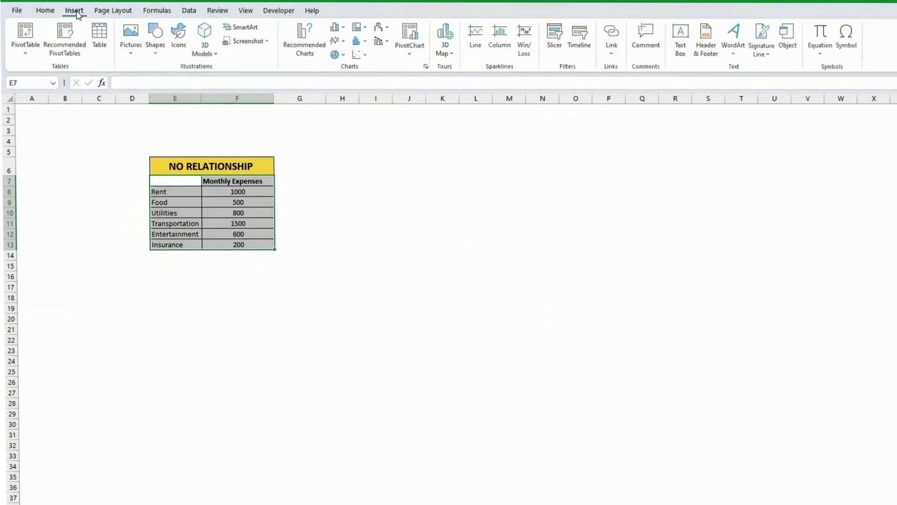
{"action": "left_click", "coordinate": [344, 29]}
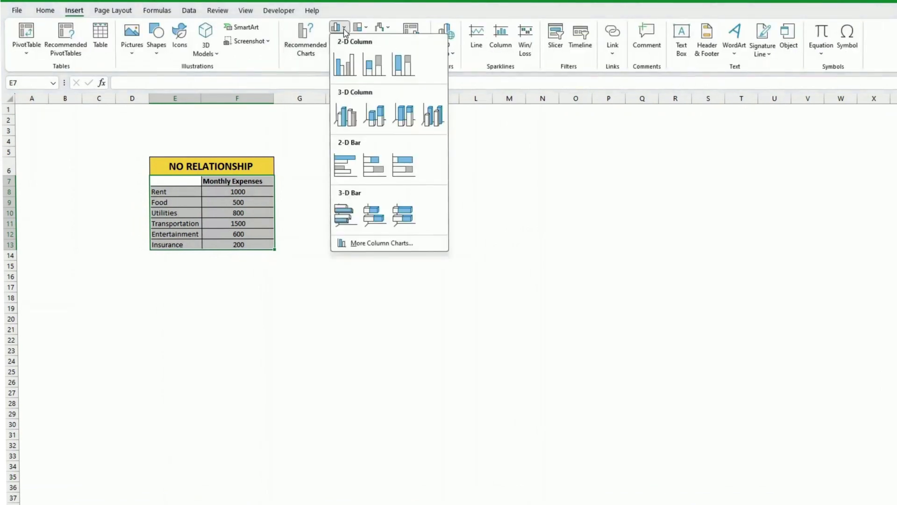
{"action": "left_click", "coordinate": [344, 64]}
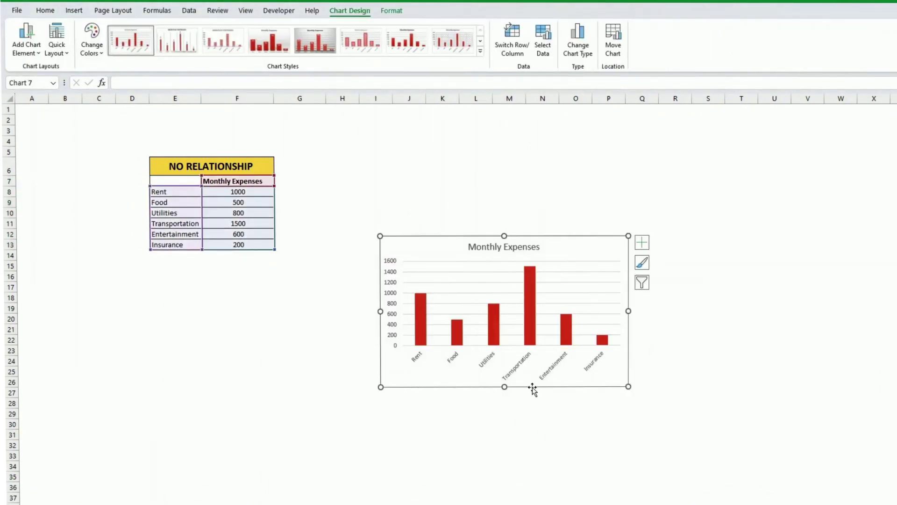
{"action": "left_click_drag", "start_coordinate": [532, 388], "coordinate": [492, 313]}
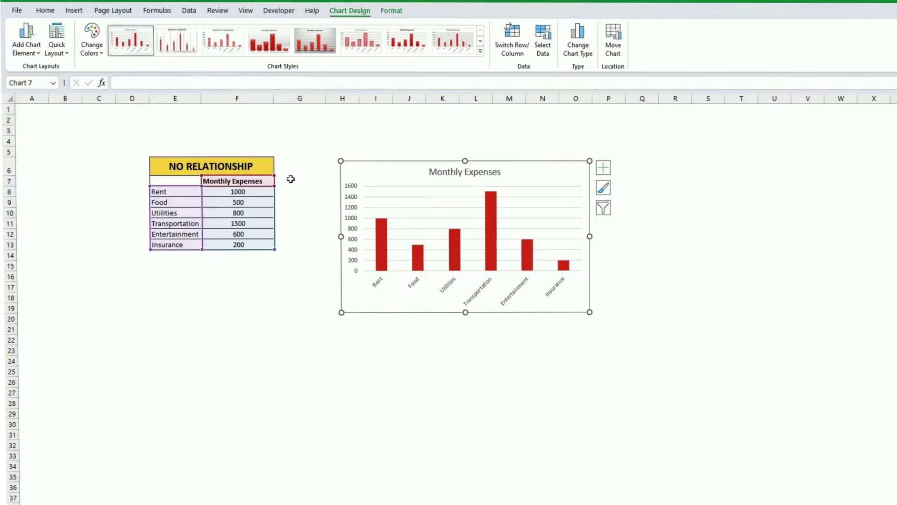
Step: Enter 850 in G7 and fill the formula =G7 down through G13
{"action": "left_click", "coordinate": [288, 179]}
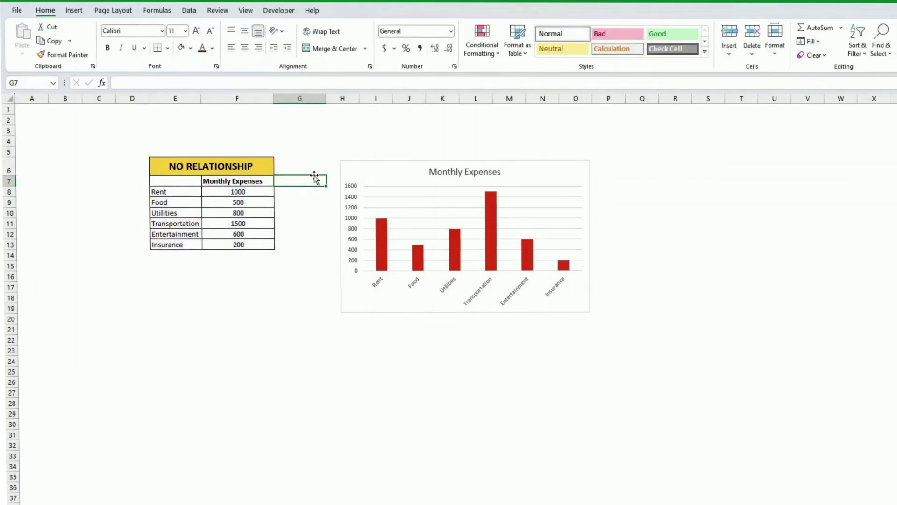
{"action": "type", "text": "850"}
{"action": "key", "text": "Return"}
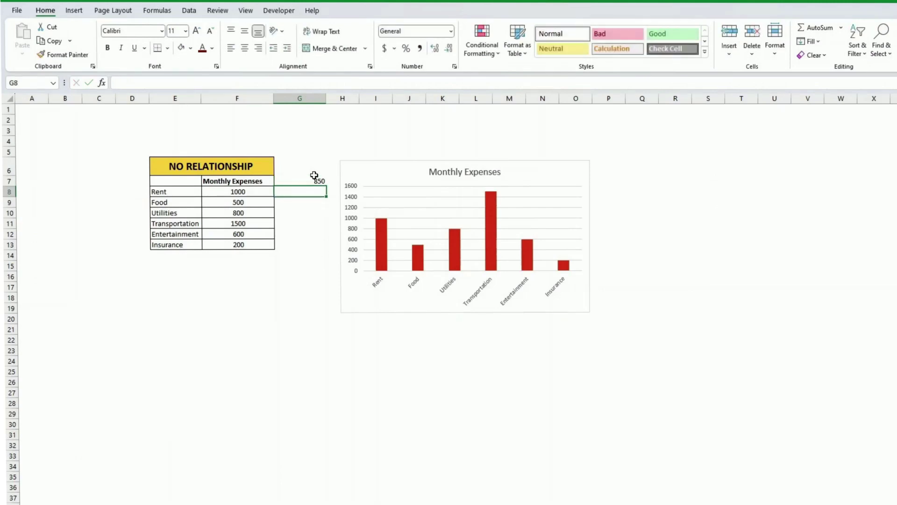
{"action": "type", "text": "=G7"}
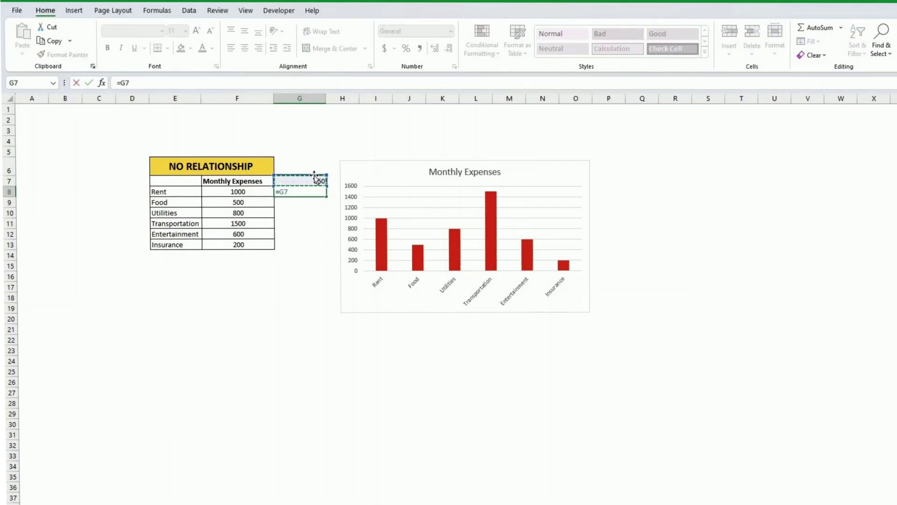
{"action": "key", "text": "Return"}
{"action": "left_click", "coordinate": [311, 190]}
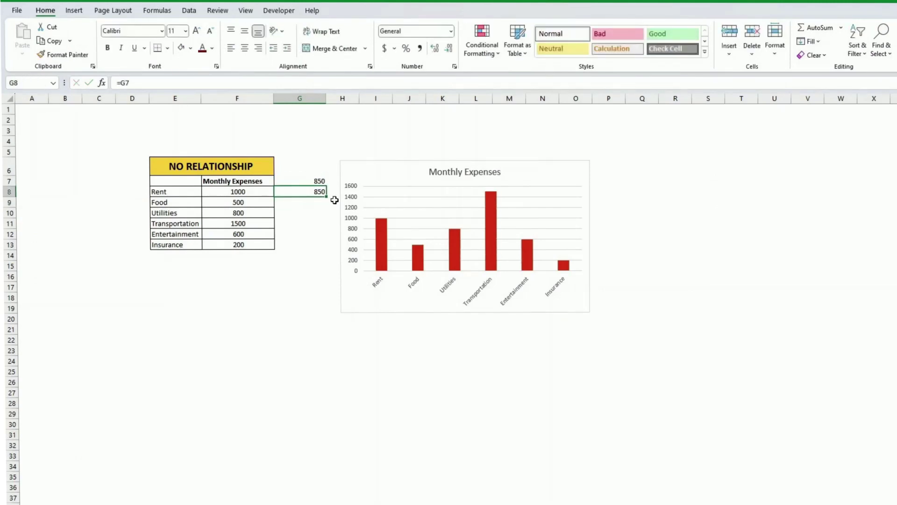
{"action": "left_click_drag", "start_coordinate": [327, 196], "coordinate": [327, 248]}
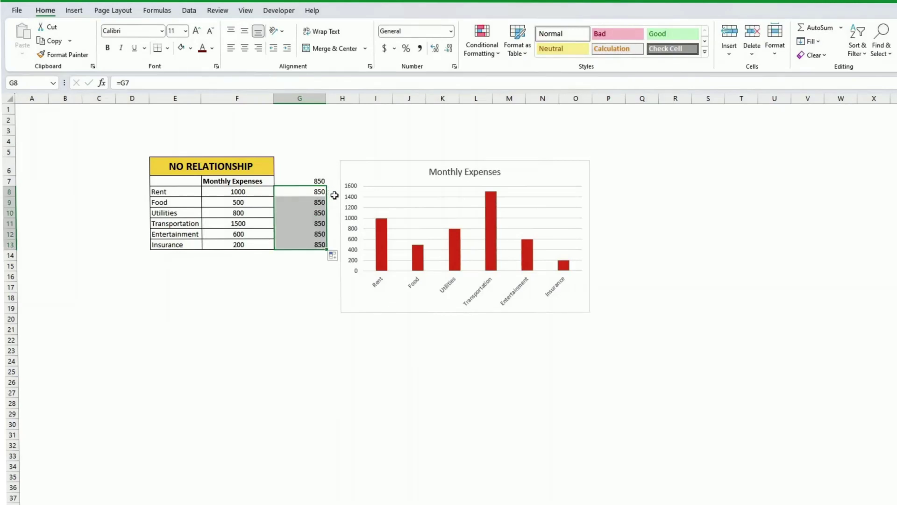
Step: Copy G8:G13 and paste it into the chart as a second series of targets
{"action": "key", "text": "ctrl+c"}
{"action": "left_click", "coordinate": [415, 211]}
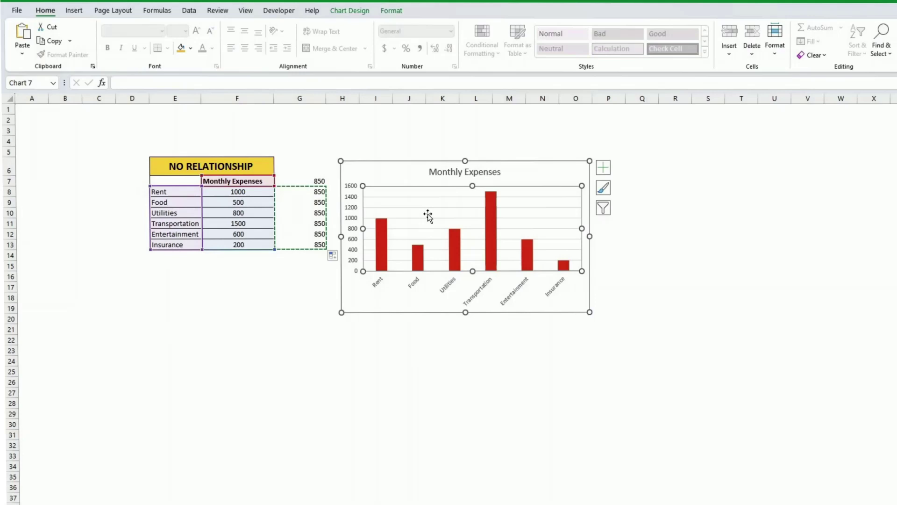
{"action": "key", "text": "ctrl+v"}
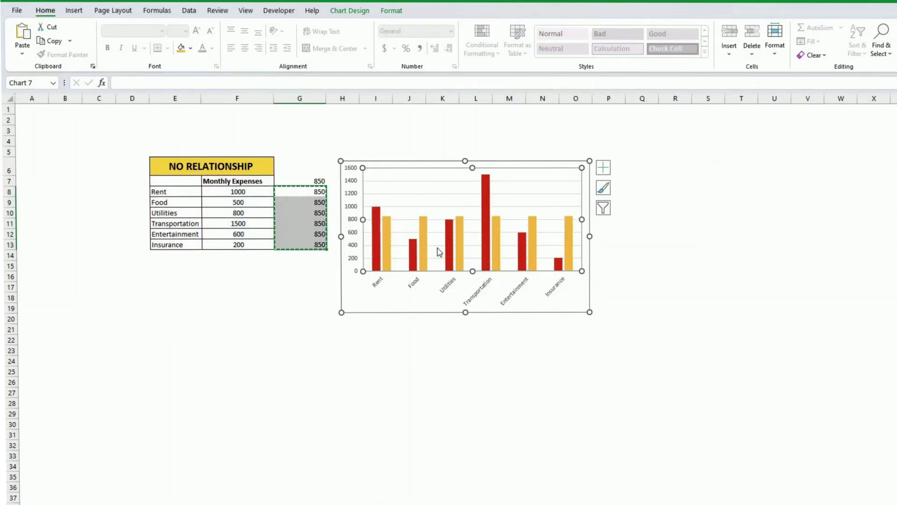
{"action": "left_click", "coordinate": [462, 246]}
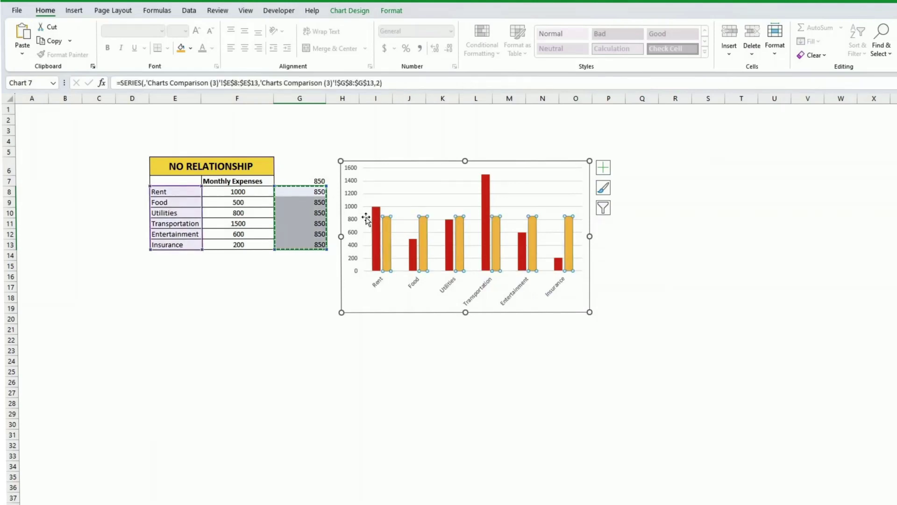
Step: Change Series2, the 850 target, to a Line chart type in the combo chart settings
{"action": "right_click", "coordinate": [464, 248]}
{"action": "left_click", "coordinate": [501, 283]}
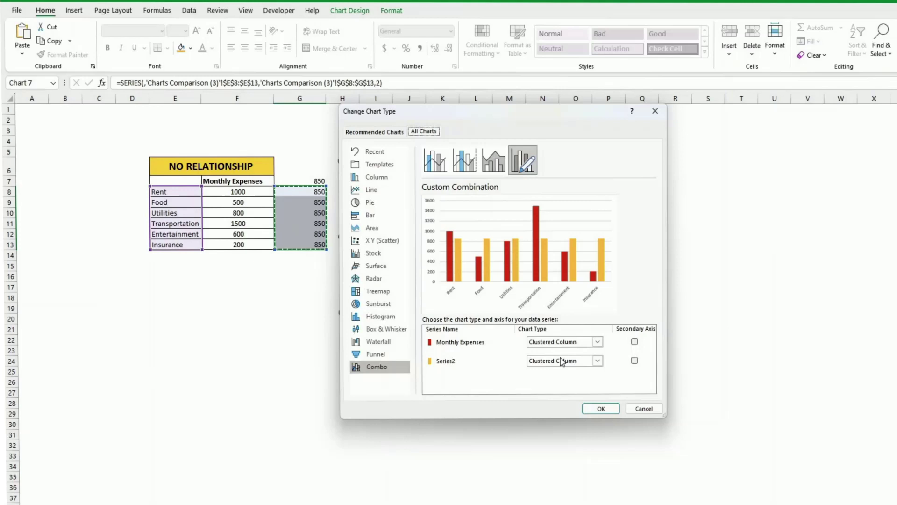
{"action": "left_click", "coordinate": [598, 361]}
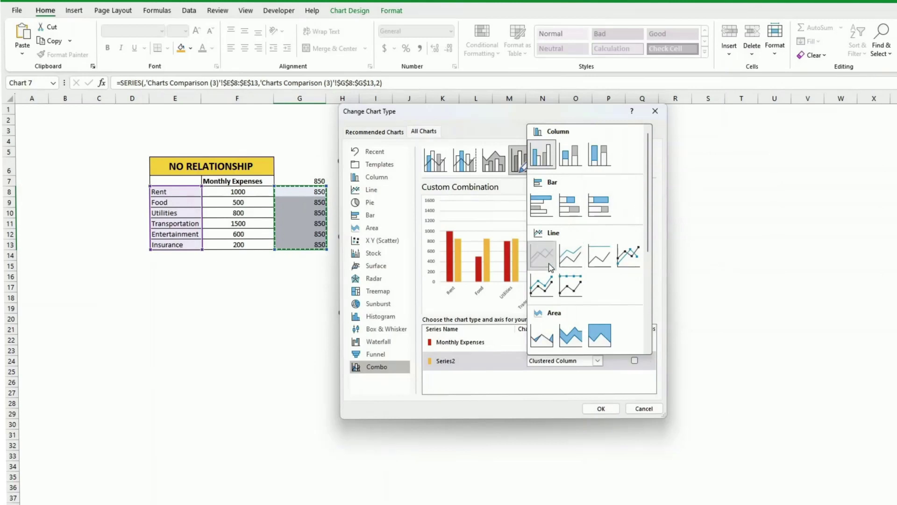
{"action": "left_click", "coordinate": [574, 252]}
{"action": "left_click", "coordinate": [602, 408]}
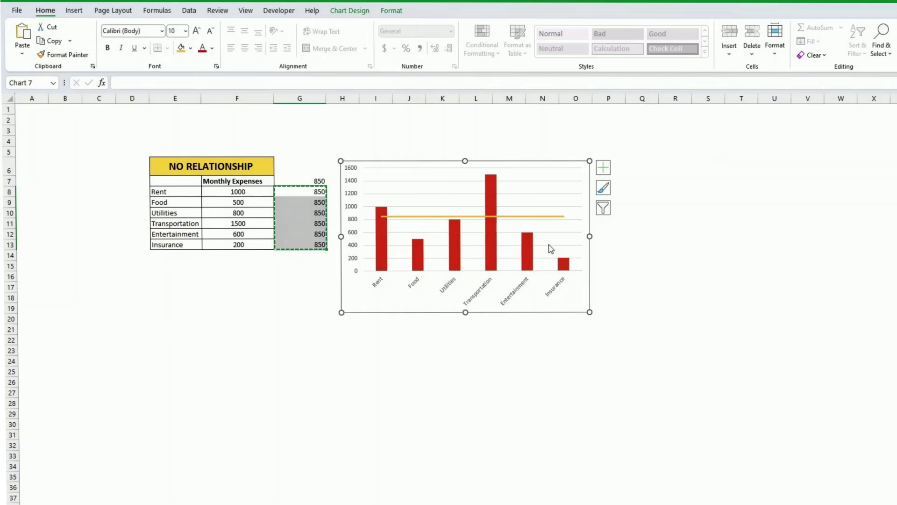
Step: Insert a blank row above Rent and add target formulas referencing the cell above in G8 and G15
{"action": "left_click", "coordinate": [299, 256]}
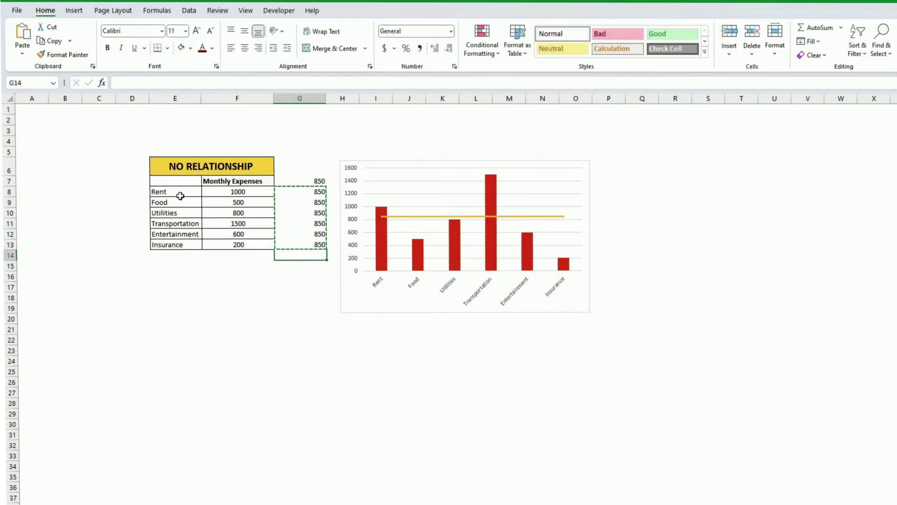
{"action": "left_click", "coordinate": [10, 192]}
{"action": "right_click", "coordinate": [10, 192]}
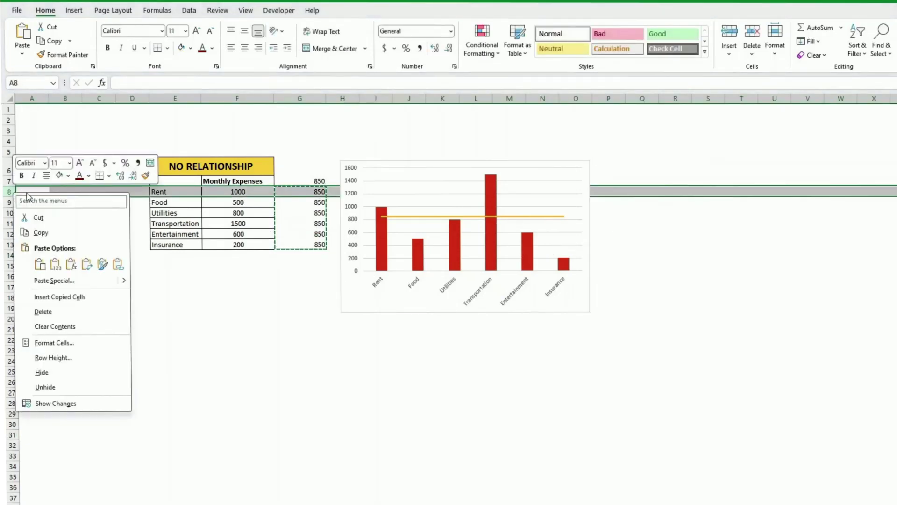
{"action": "left_click", "coordinate": [76, 297]}
{"action": "left_click", "coordinate": [177, 288]}
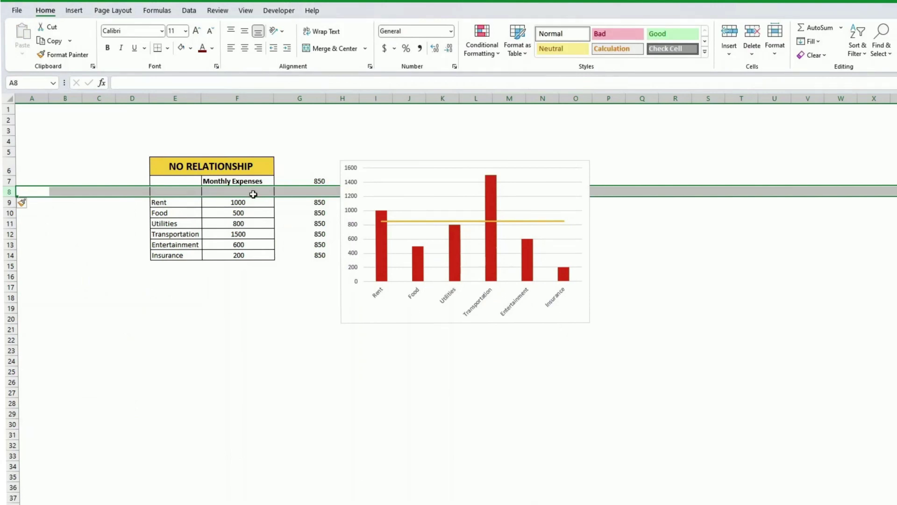
{"action": "left_click", "coordinate": [317, 188]}
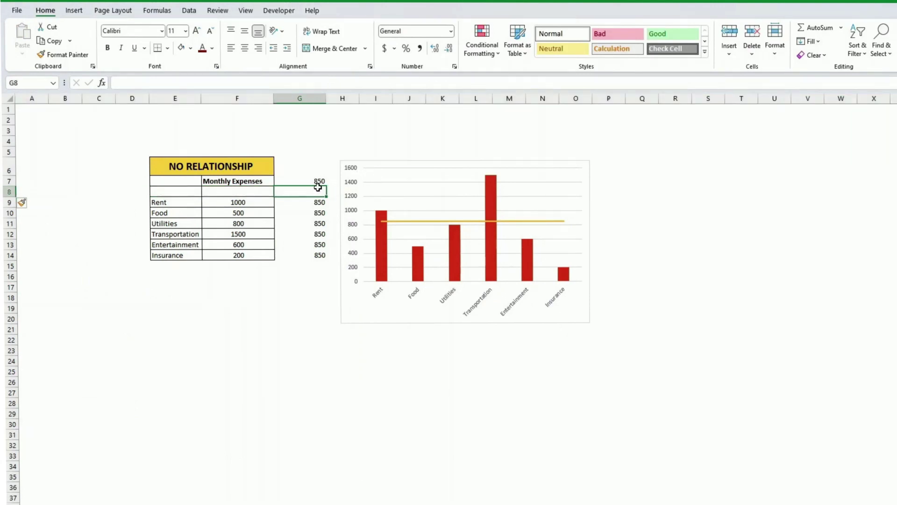
{"action": "type", "text": "="}
{"action": "key", "text": "Up"}
{"action": "key", "text": "Return"}
{"action": "key", "text": "Return"}
{"action": "key", "text": "Return"}
{"action": "key", "text": "Return"}
{"action": "key", "text": "Return"}
{"action": "key", "text": "Return"}
{"action": "key", "text": "Return"}
{"action": "type", "text": "="}
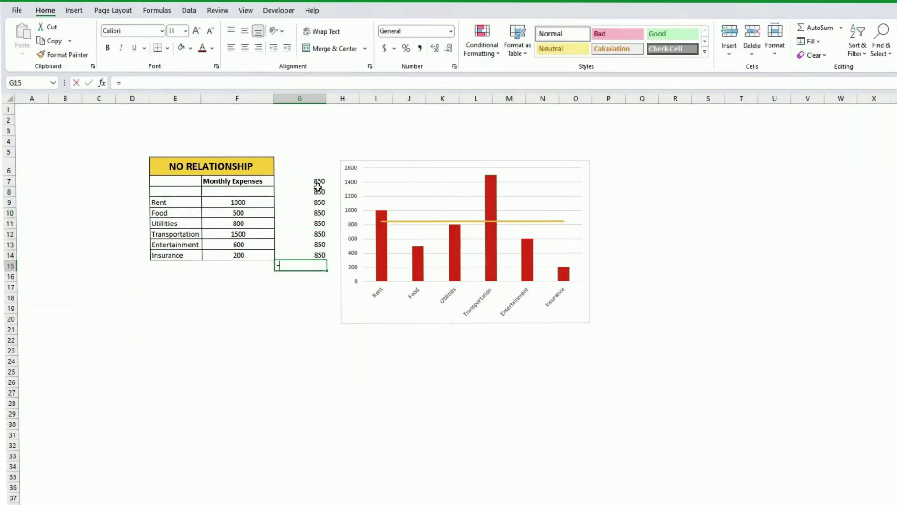
{"action": "key", "text": "Up"}
{"action": "key", "text": "Return"}
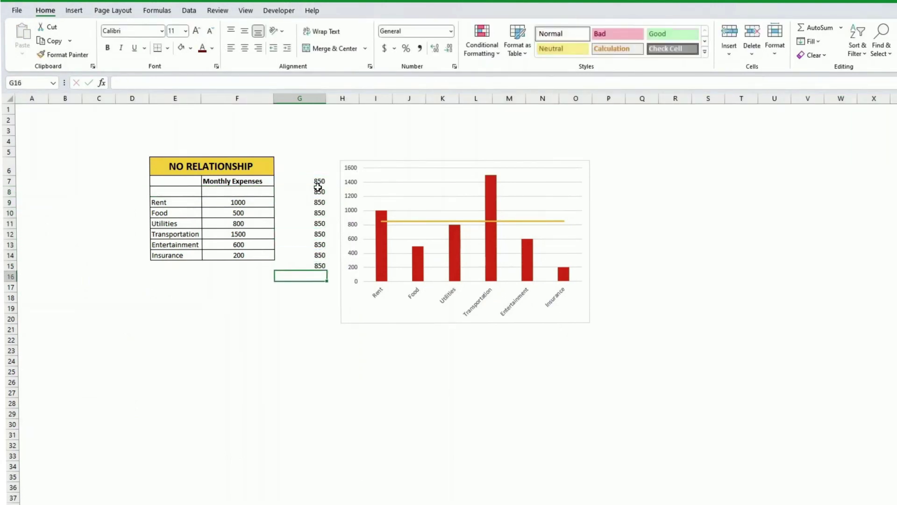
Step: Extend the expense and target series ranges to rows 8–15 so the line spans the chart
{"action": "left_click", "coordinate": [452, 264]}
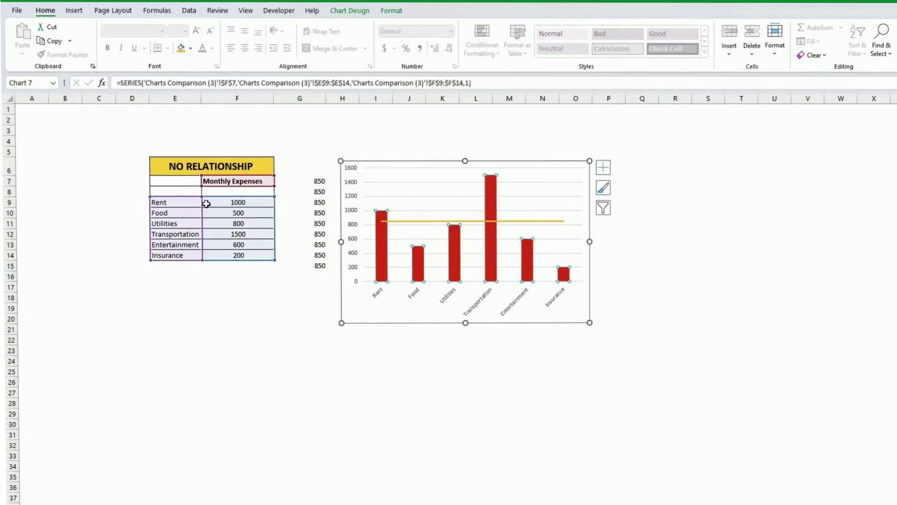
{"action": "left_click_drag", "start_coordinate": [200, 195], "coordinate": [150, 186]}
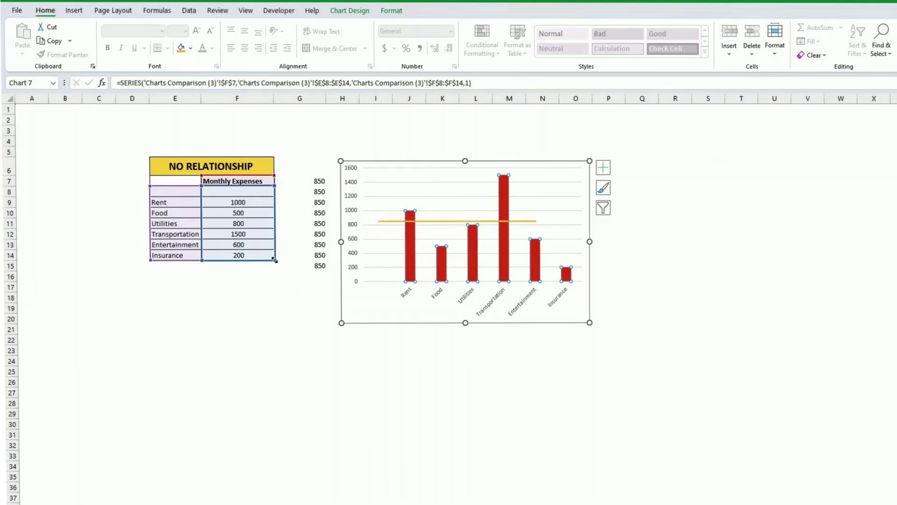
{"action": "left_click_drag", "start_coordinate": [275, 260], "coordinate": [269, 273]}
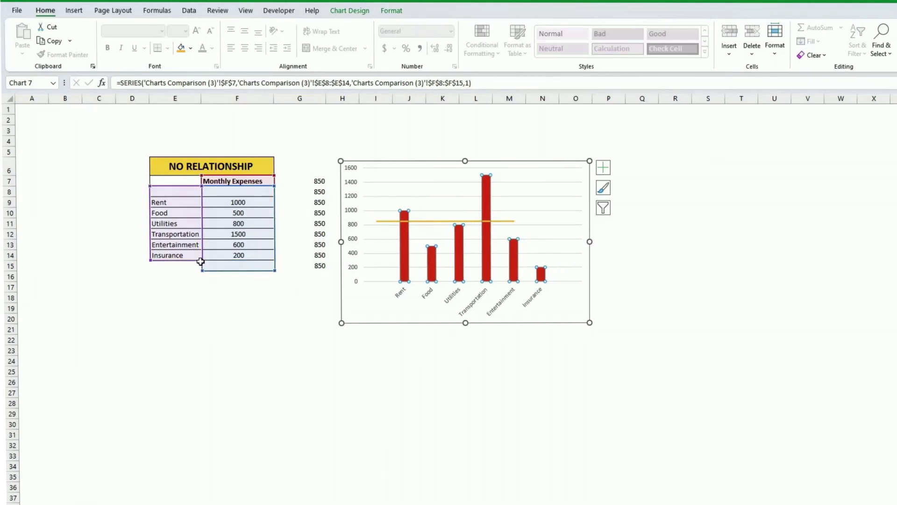
{"action": "left_click_drag", "start_coordinate": [201, 263], "coordinate": [203, 268]}
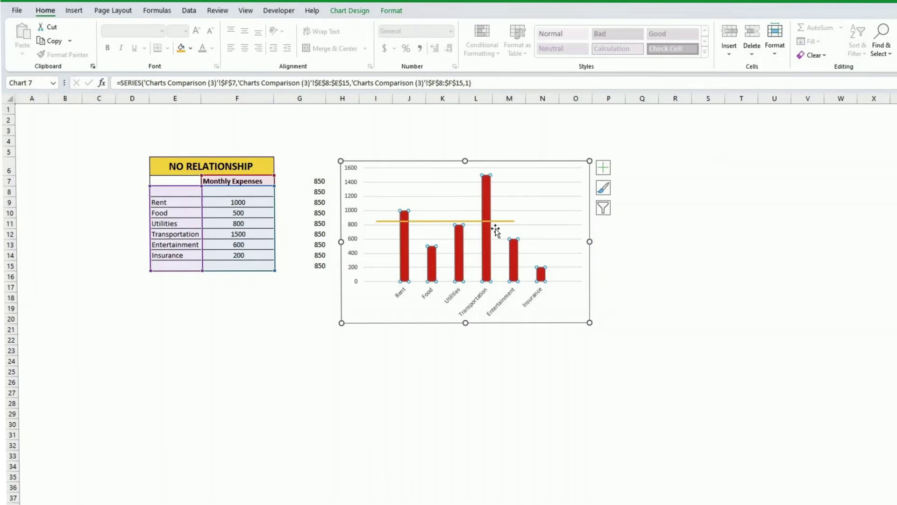
{"action": "left_click", "coordinate": [444, 221]}
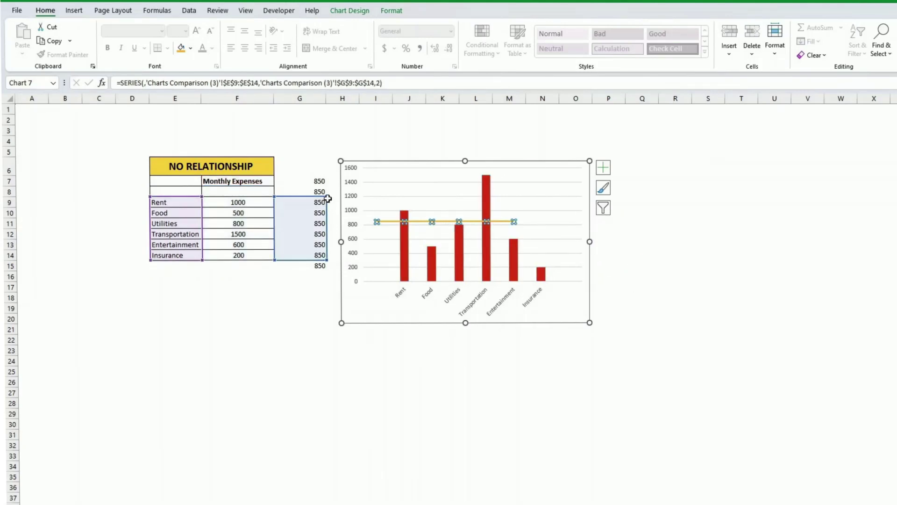
{"action": "left_click_drag", "start_coordinate": [326, 196], "coordinate": [324, 191]}
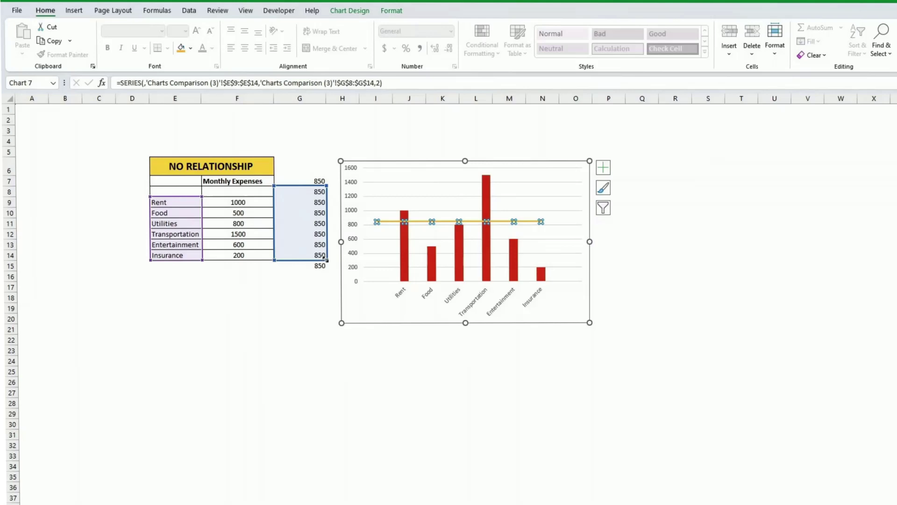
{"action": "left_click_drag", "start_coordinate": [325, 257], "coordinate": [324, 268]}
{"action": "left_click", "coordinate": [537, 359]}
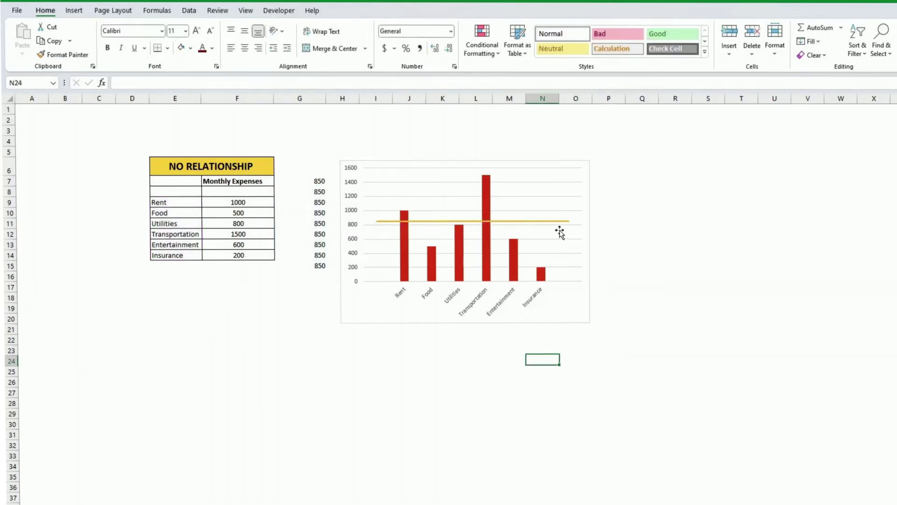
Step: Give the 850 target line a Round Dot dash style via Shape Outline
{"action": "left_click", "coordinate": [547, 223]}
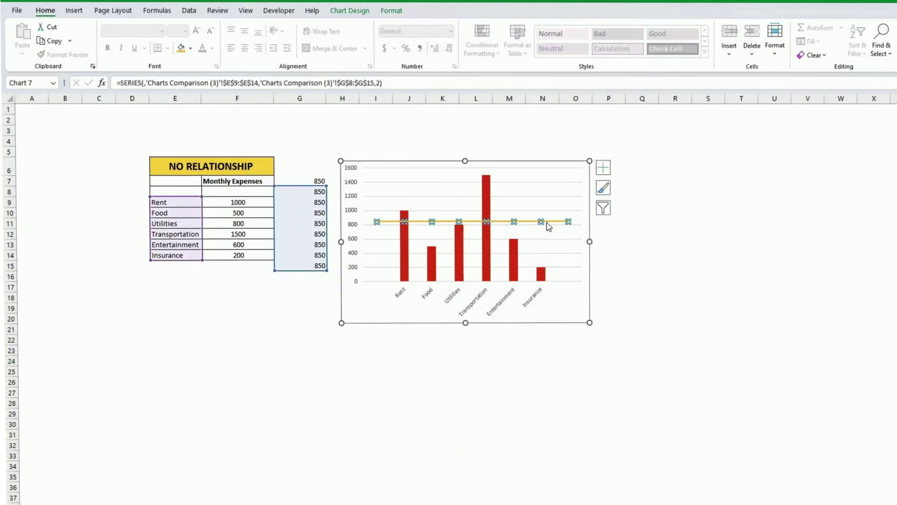
{"action": "left_click", "coordinate": [392, 11]}
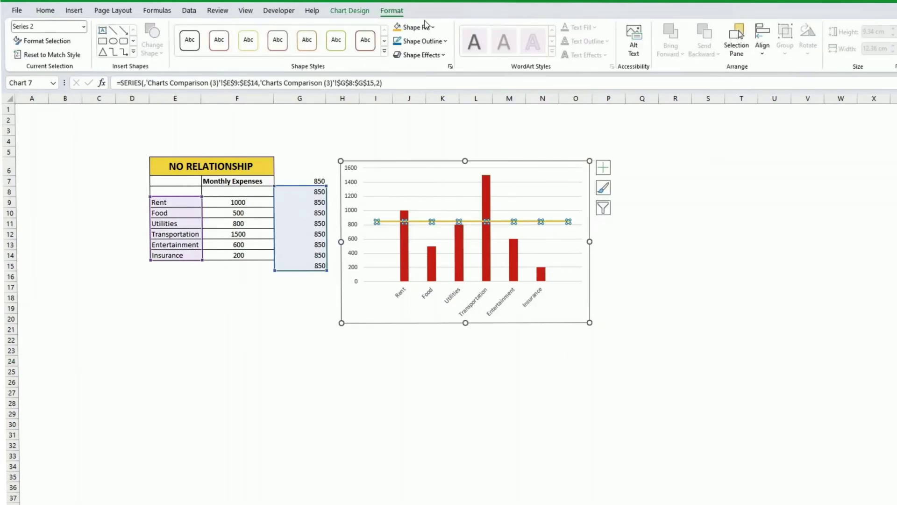
{"action": "left_click", "coordinate": [443, 42]}
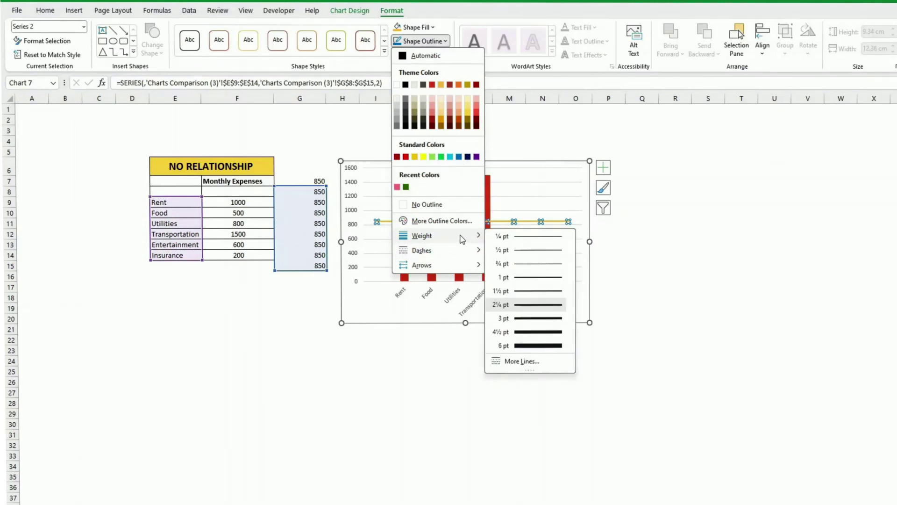
{"action": "mouse_move", "coordinate": [462, 258]}
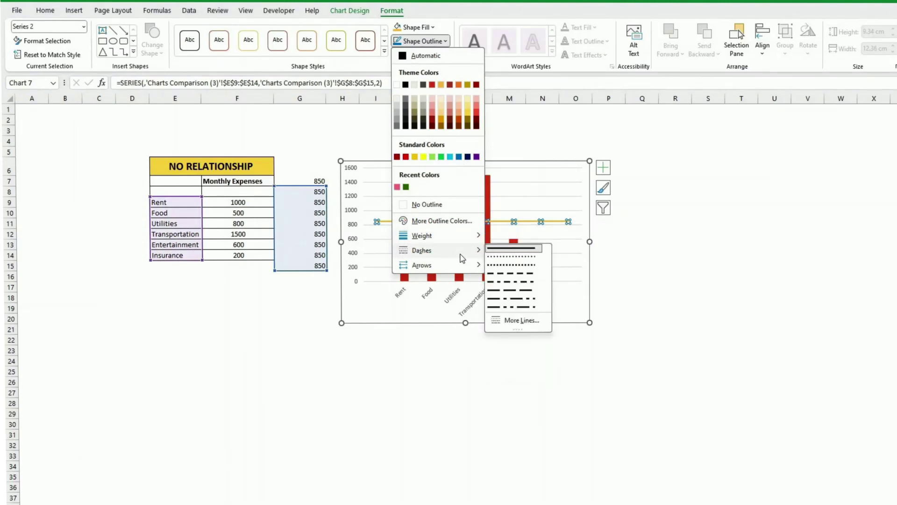
{"action": "left_click", "coordinate": [516, 263]}
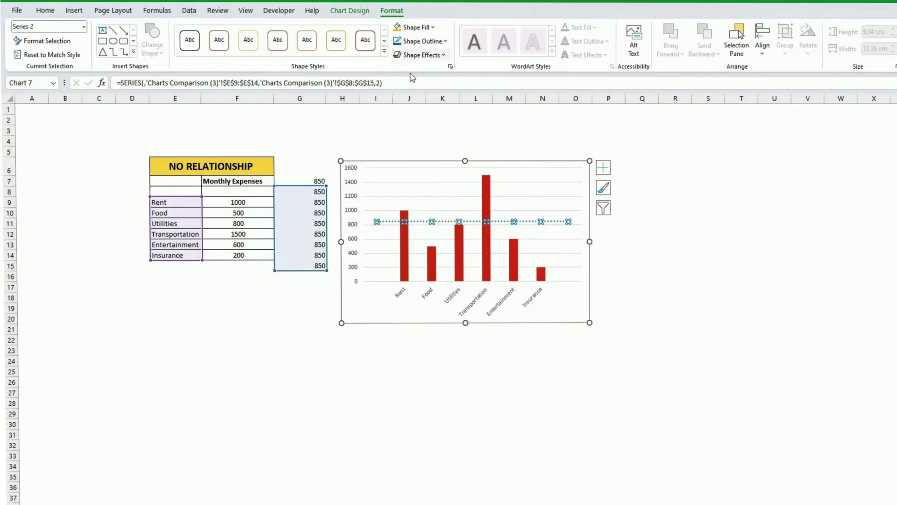
Step: Ctrl-drag the chart to place a duplicate beside the original
{"action": "left_click", "coordinate": [749, 295]}
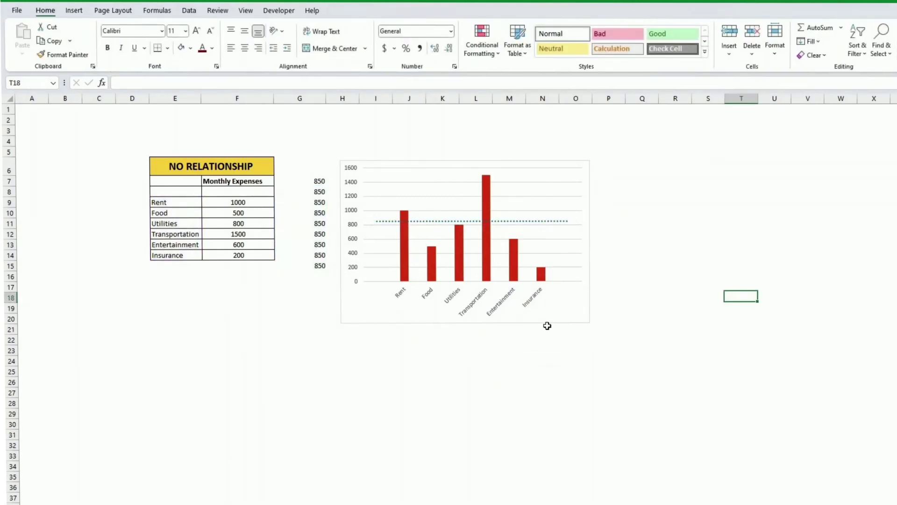
{"action": "left_click", "coordinate": [548, 322]}
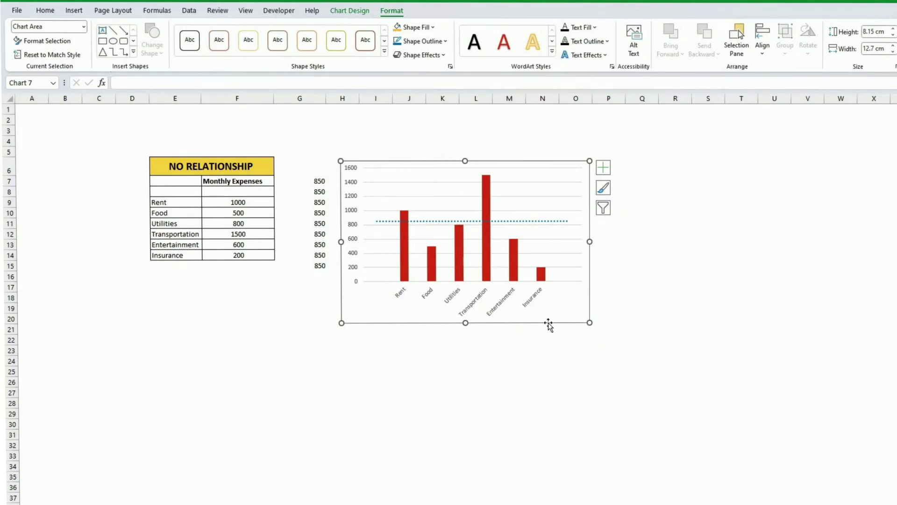
{"action": "left_click_drag", "start_coordinate": [549, 324], "coordinate": [807, 321], "text": "ctrl"}
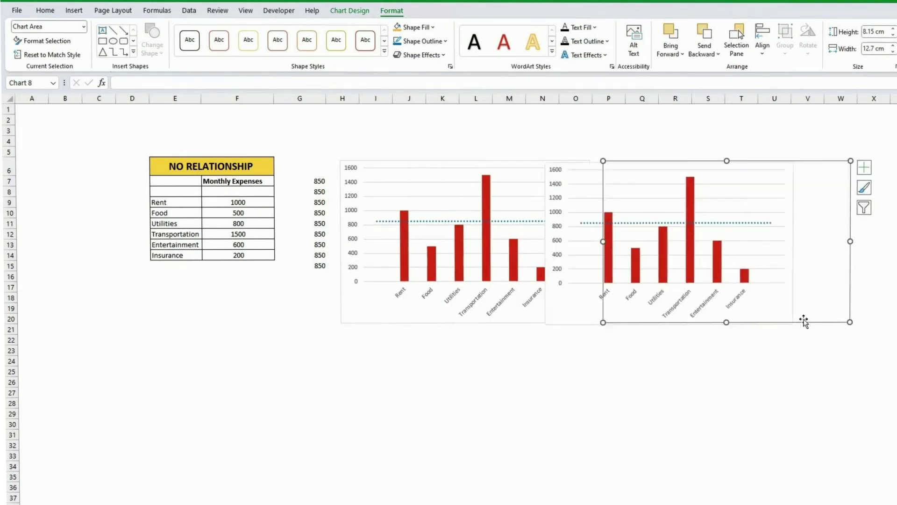
Step: Set Series2 of the left chart to Area in the Change Chart Type dialog
{"action": "right_click", "coordinate": [544, 220]}
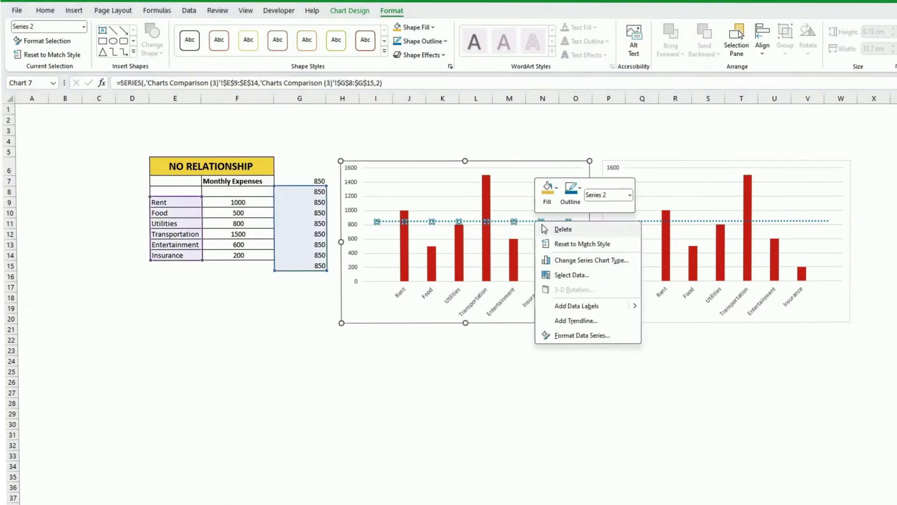
{"action": "left_click", "coordinate": [580, 260]}
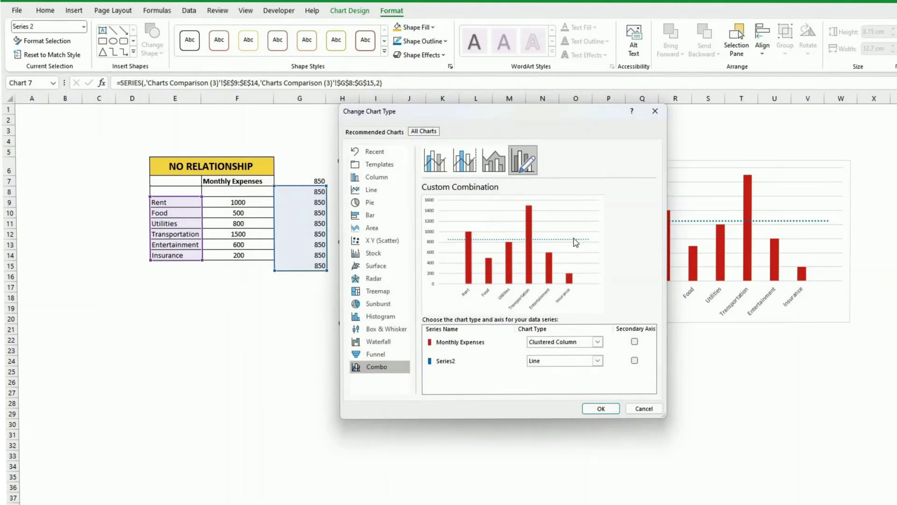
{"action": "left_click", "coordinate": [597, 360]}
{"action": "left_click", "coordinate": [539, 337]}
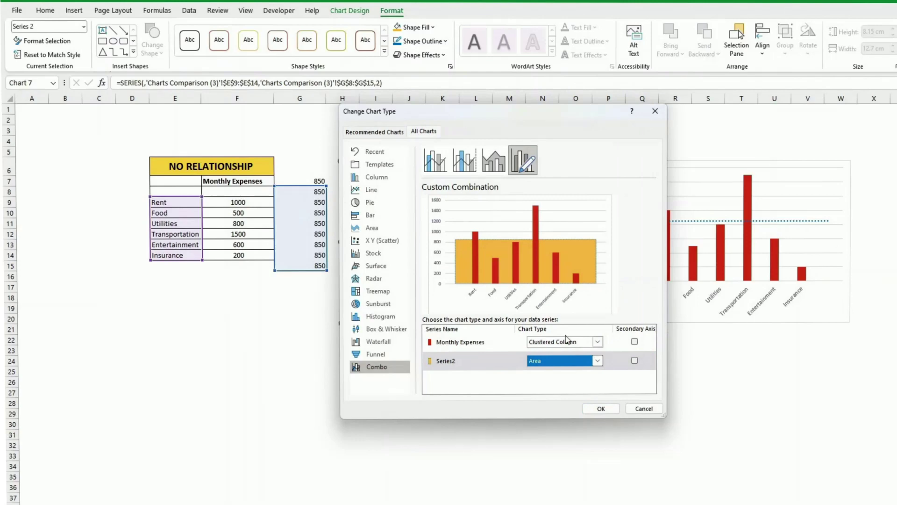
Step: Apply the Area chart type and fill the target area pale gold
{"action": "left_click", "coordinate": [599, 408]}
{"action": "left_click", "coordinate": [595, 403]}
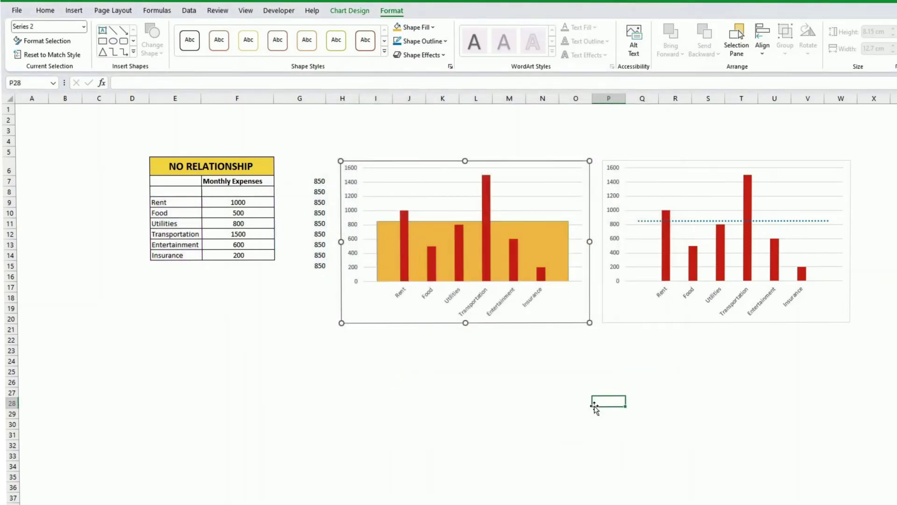
{"action": "left_click", "coordinate": [561, 239]}
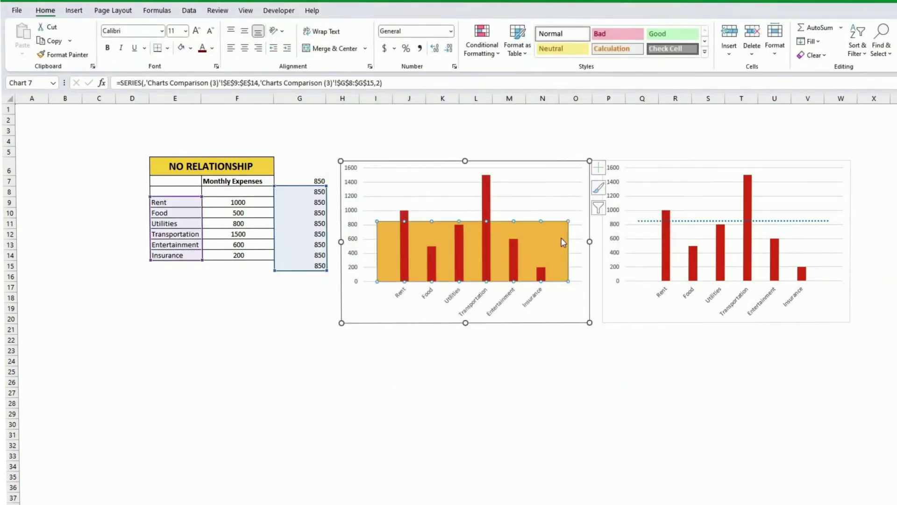
{"action": "left_click", "coordinate": [433, 27]}
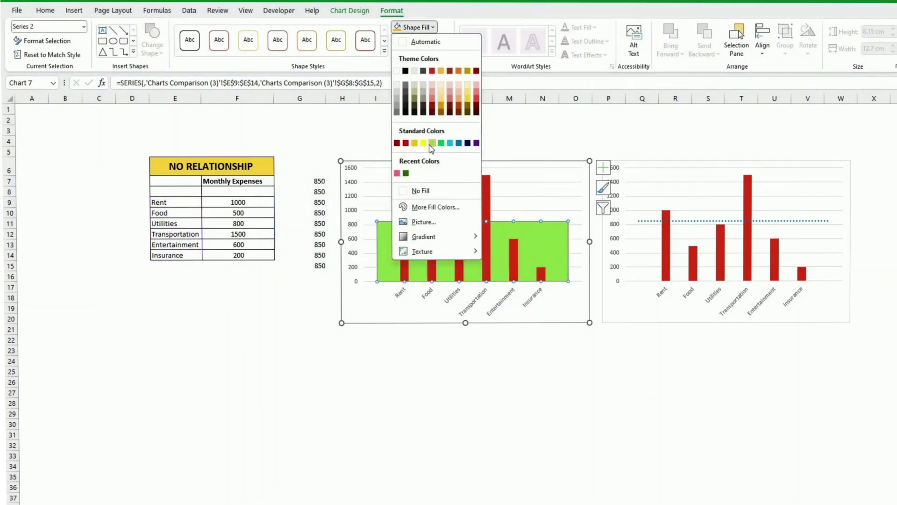
{"action": "left_click", "coordinate": [470, 86]}
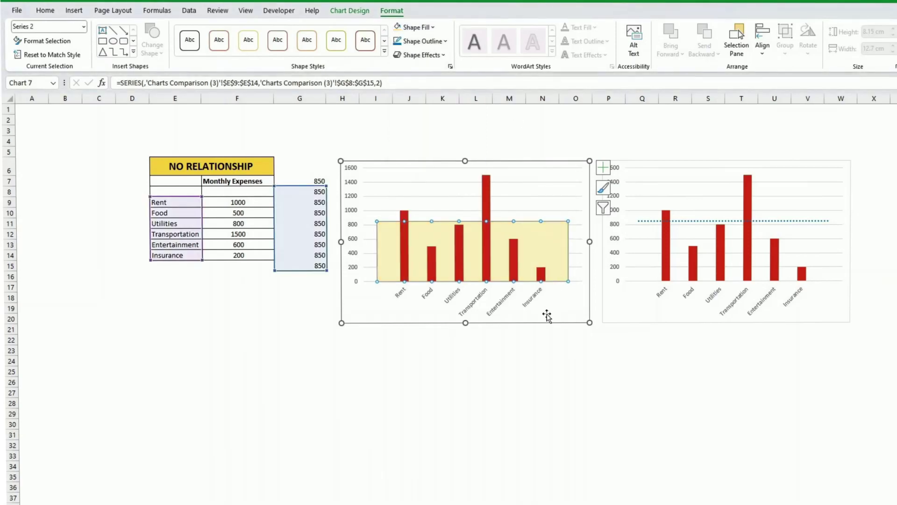
{"action": "left_click", "coordinate": [547, 336]}
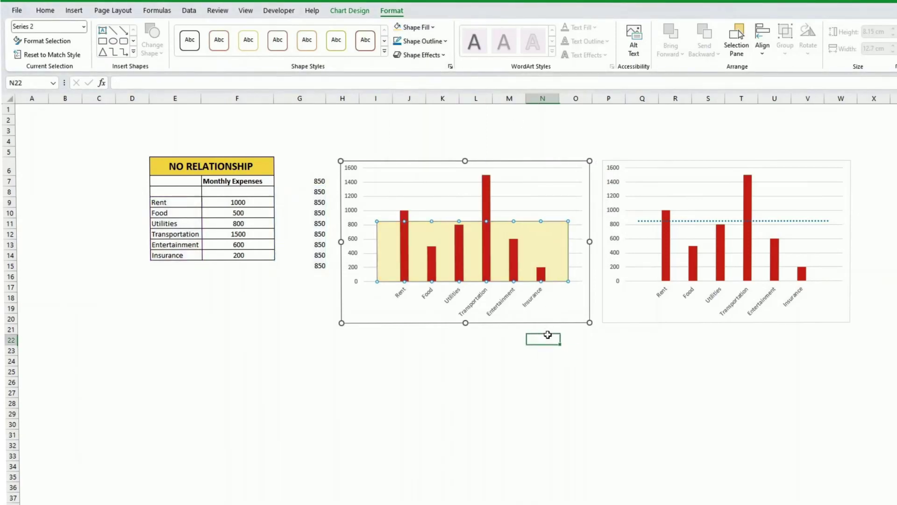
Step: Add value data labels to the monthly expense columns
{"action": "left_click", "coordinate": [517, 262]}
{"action": "right_click", "coordinate": [518, 263]}
{"action": "key", "text": "Escape"}
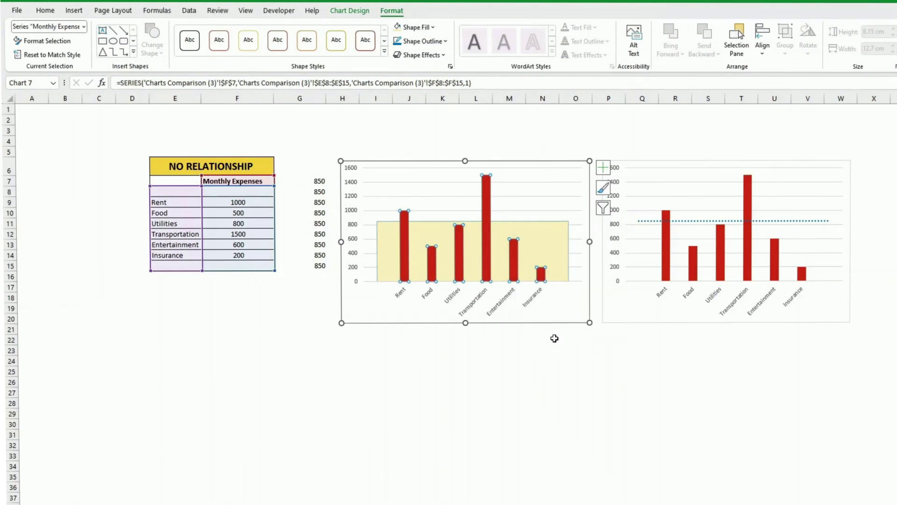
{"action": "left_click", "coordinate": [554, 338]}
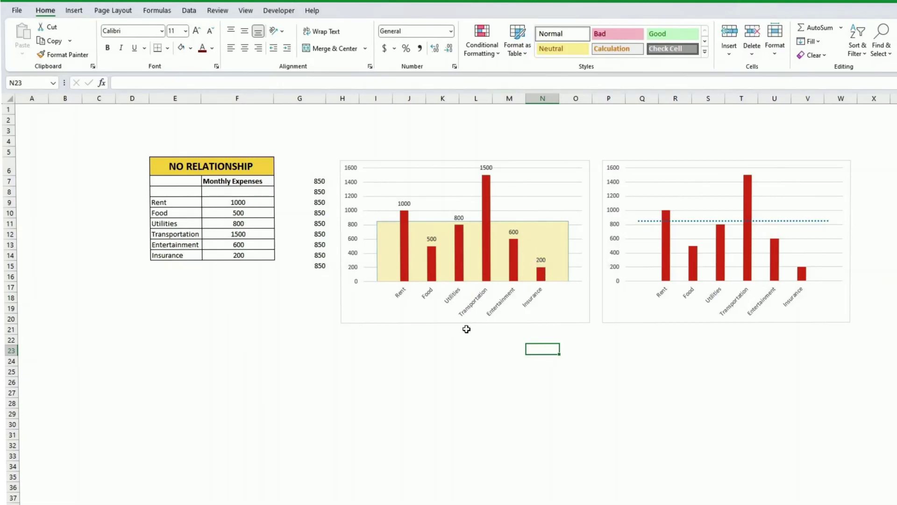
Step: Move the shaded-area chart down-right and the dotted-line chart left into columns J–P
{"action": "left_click", "coordinate": [562, 316]}
{"action": "left_click_drag", "start_coordinate": [563, 317], "coordinate": [879, 501]}
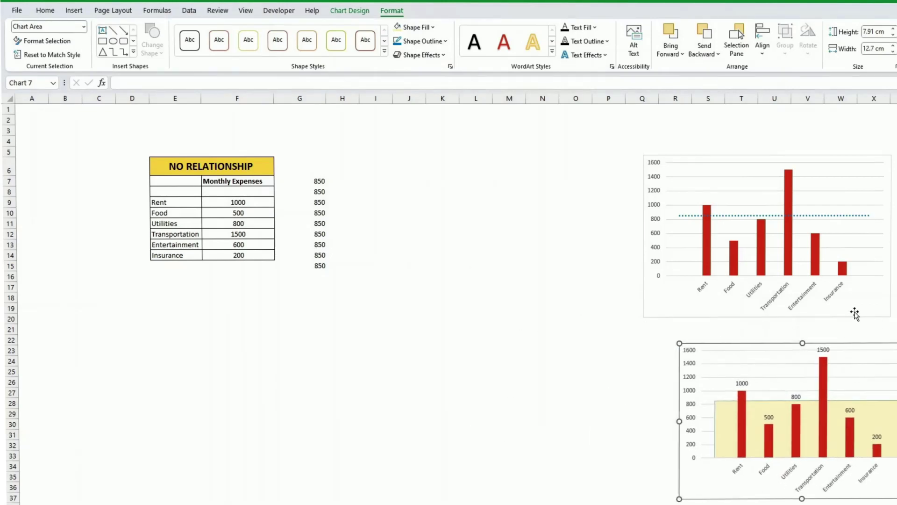
{"action": "left_click_drag", "start_coordinate": [855, 314], "coordinate": [561, 300]}
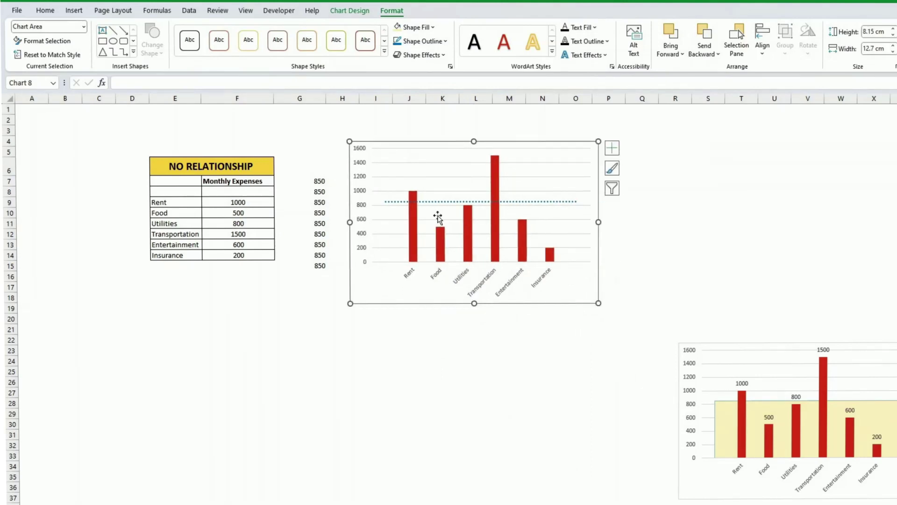
Step: Add an 850 data label to only the last point of the dotted target line
{"action": "left_click", "coordinate": [543, 202]}
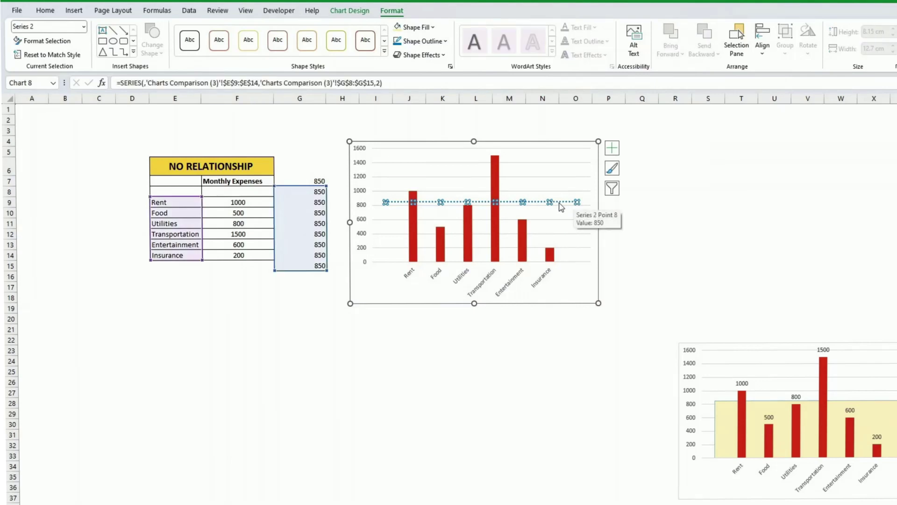
{"action": "right_click", "coordinate": [561, 204]}
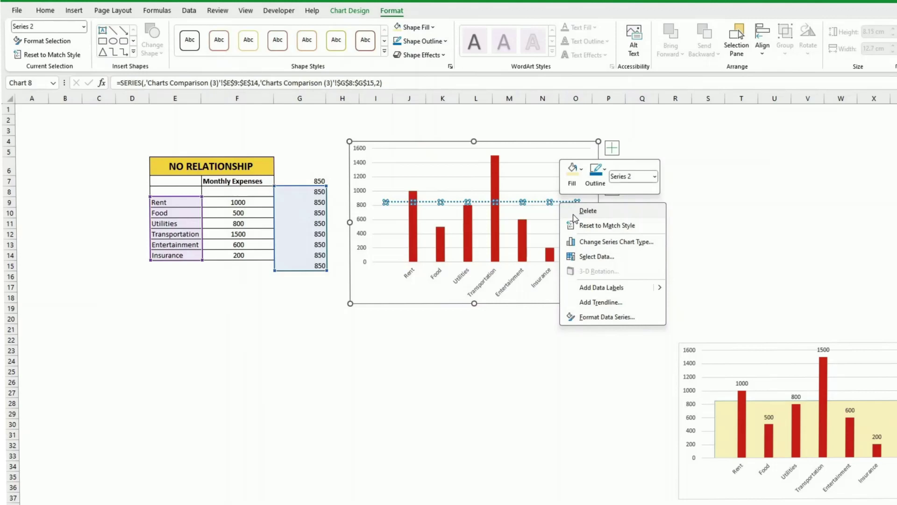
{"action": "key", "text": "Escape"}
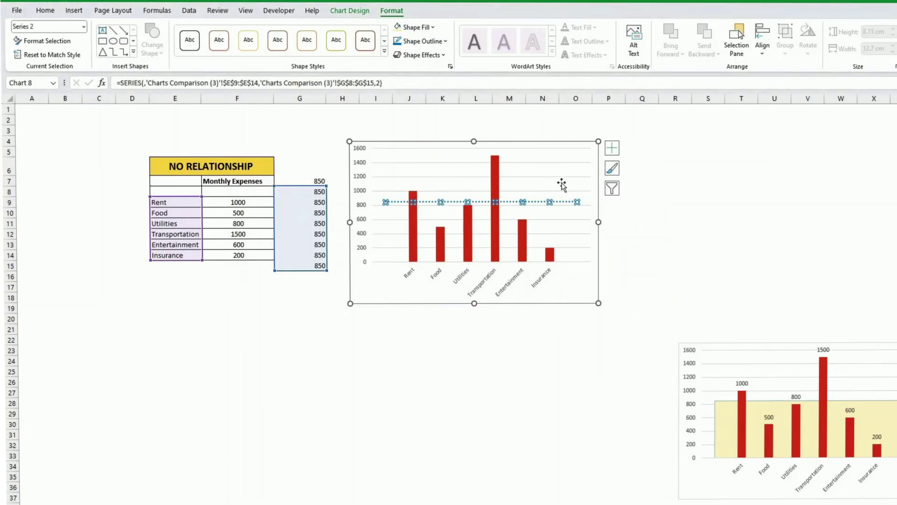
{"action": "left_click", "coordinate": [578, 202]}
{"action": "left_click", "coordinate": [667, 213]}
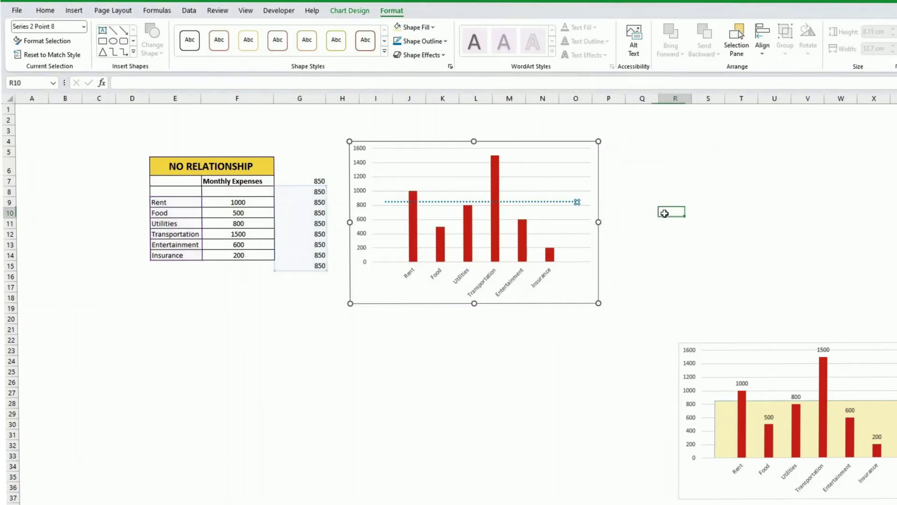
{"action": "left_click", "coordinate": [577, 201]}
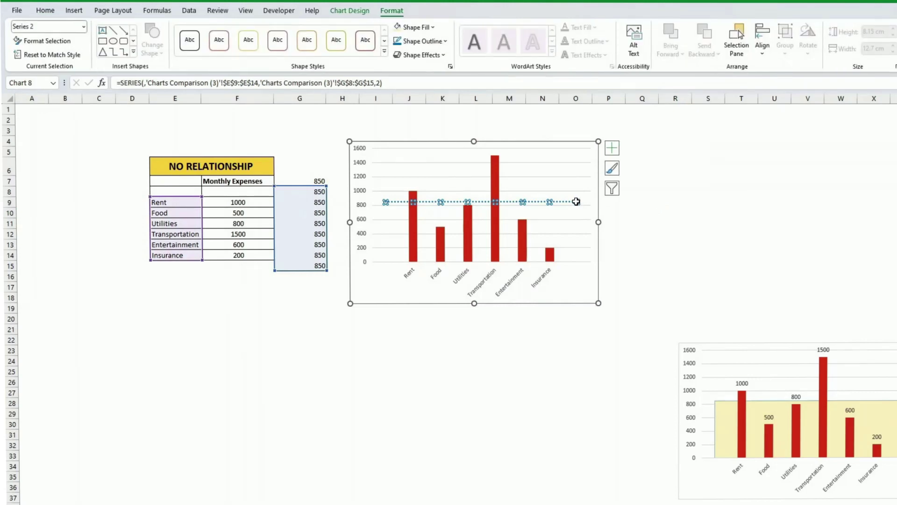
{"action": "left_click", "coordinate": [578, 201]}
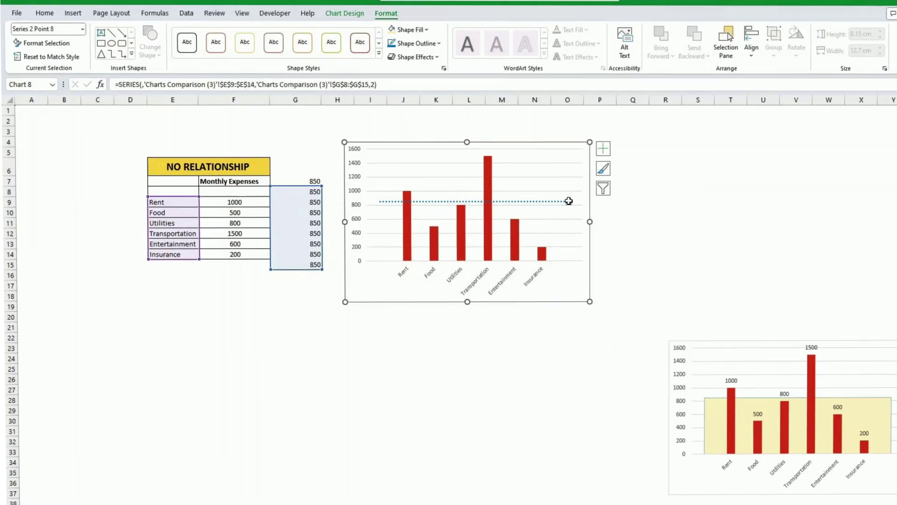
{"action": "right_click", "coordinate": [578, 202]}
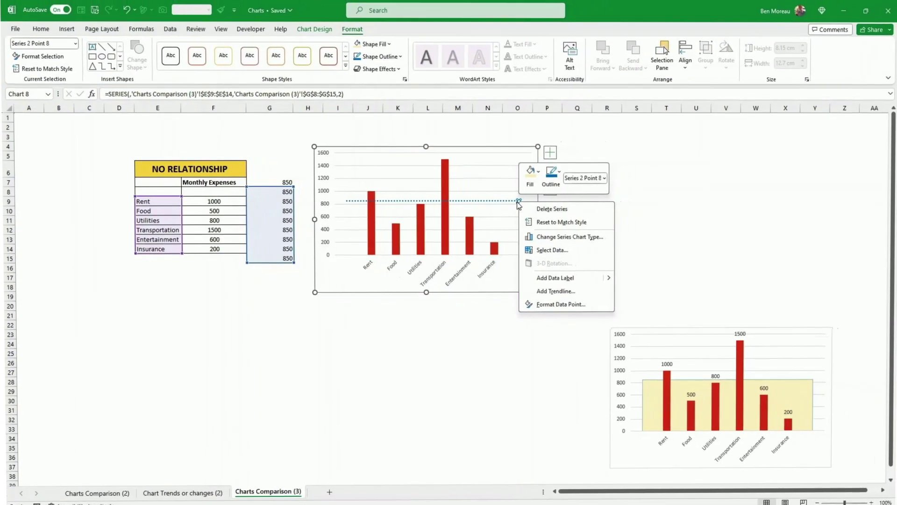
{"action": "left_click", "coordinate": [552, 277]}
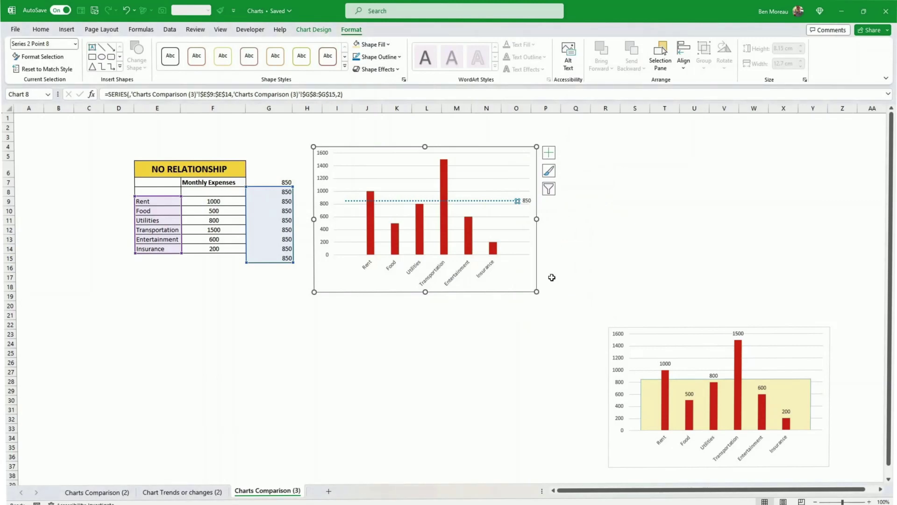
{"action": "right_click", "coordinate": [519, 201]}
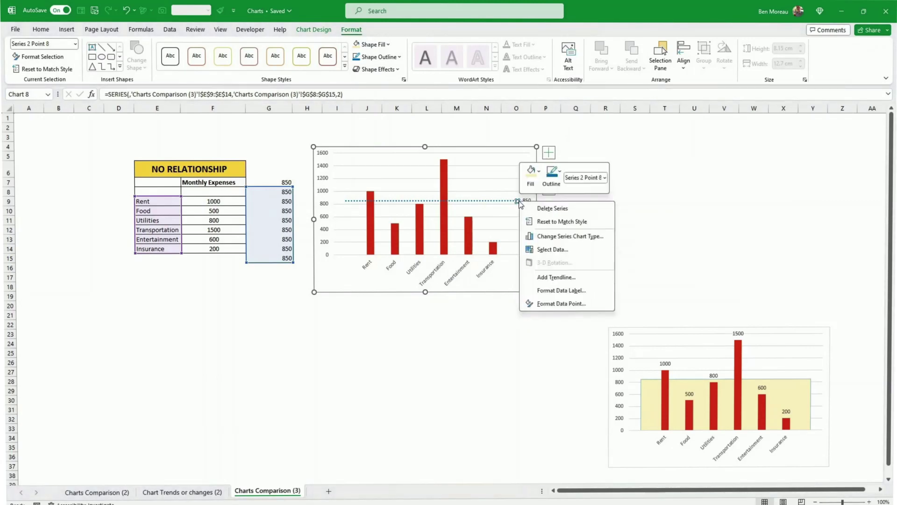
Step: Position the 850 label Above the right end of the target line
{"action": "left_click", "coordinate": [577, 291]}
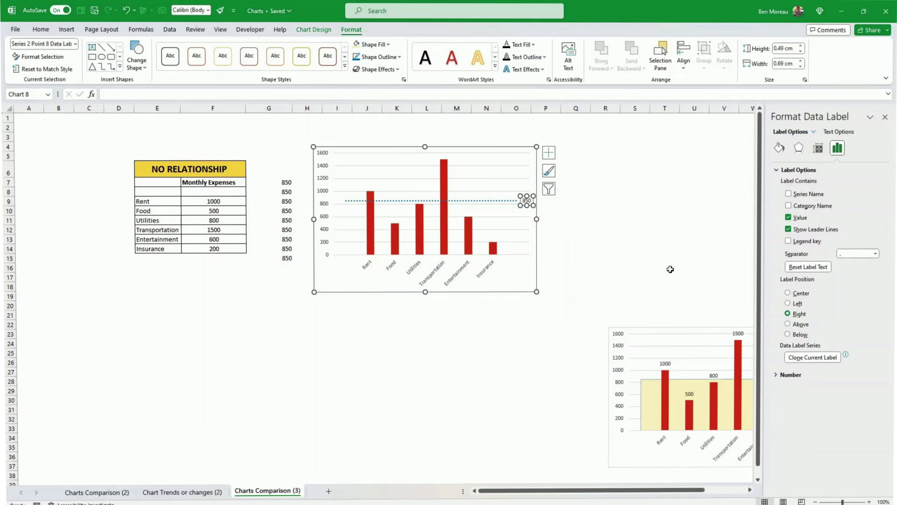
{"action": "left_click", "coordinate": [788, 325]}
{"action": "left_click", "coordinate": [605, 210]}
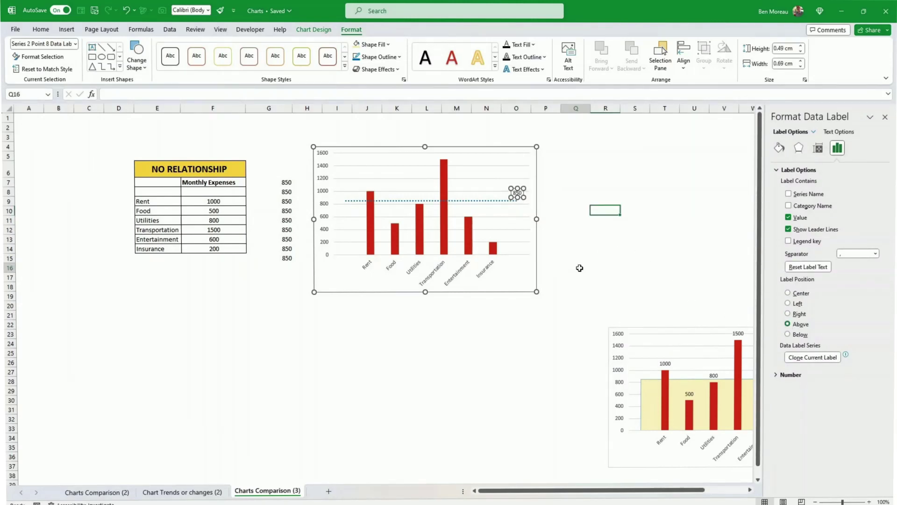
Step: Move the chart further right so it spans columns L–R
{"action": "left_click", "coordinate": [577, 267]}
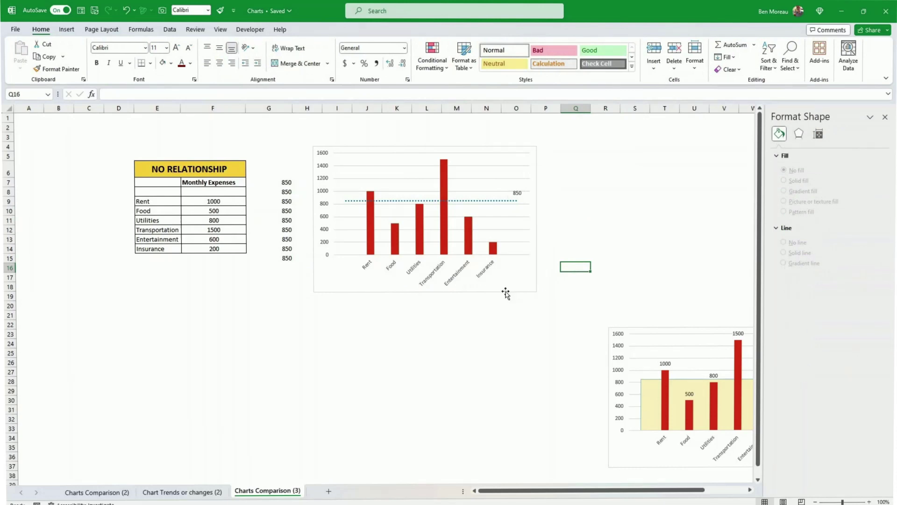
{"action": "left_click_drag", "start_coordinate": [505, 293], "coordinate": [587, 298]}
{"action": "left_click", "coordinate": [598, 198]}
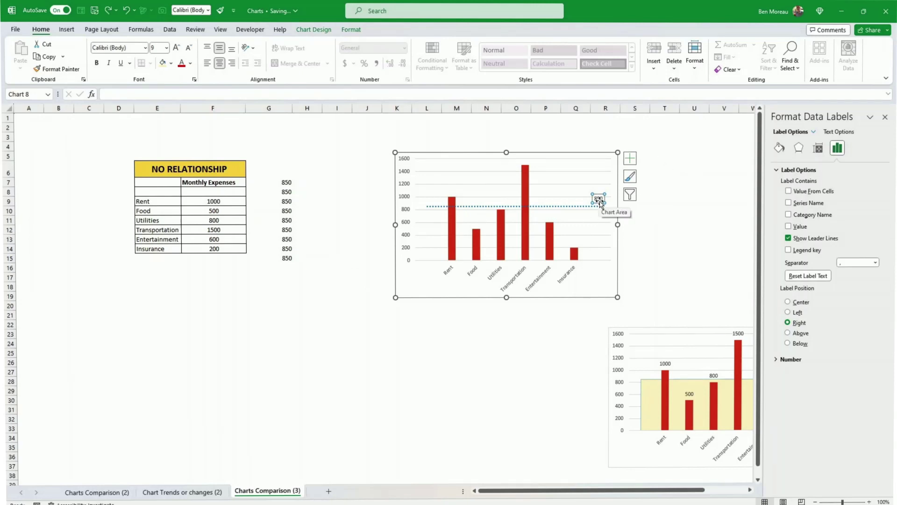
Step: Enter the caption formula ="target is "&G7 in cell G6
{"action": "left_click", "coordinate": [282, 171]}
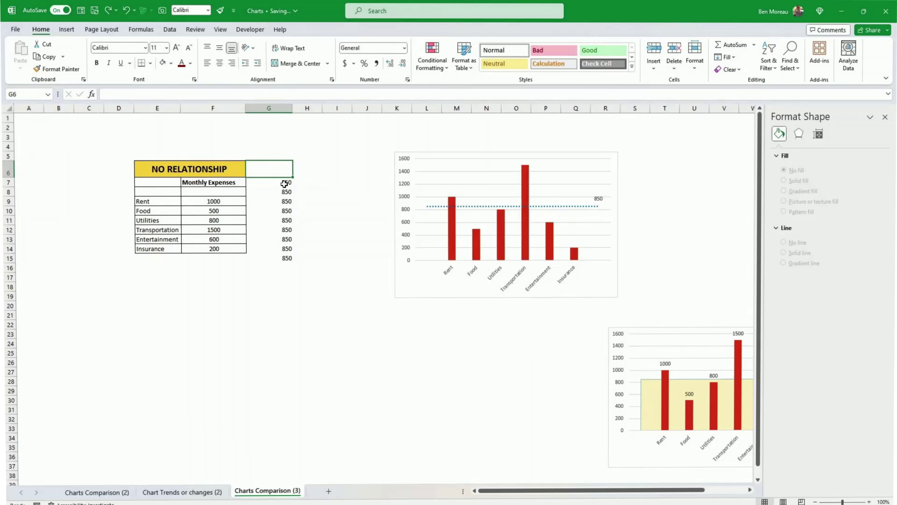
{"action": "type", "text": "="}
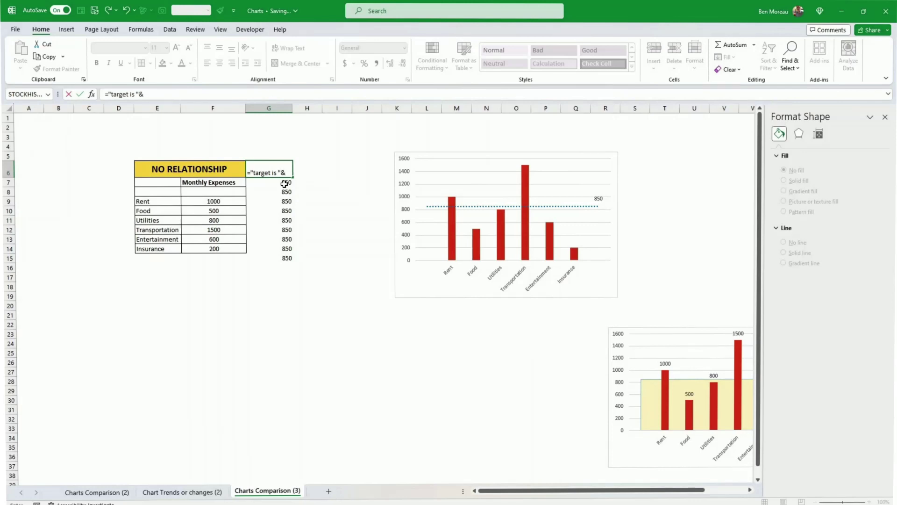
{"action": "type", "text": "\"target is \"&"}
{"action": "left_click", "coordinate": [284, 184]}
{"action": "key", "text": "Return"}
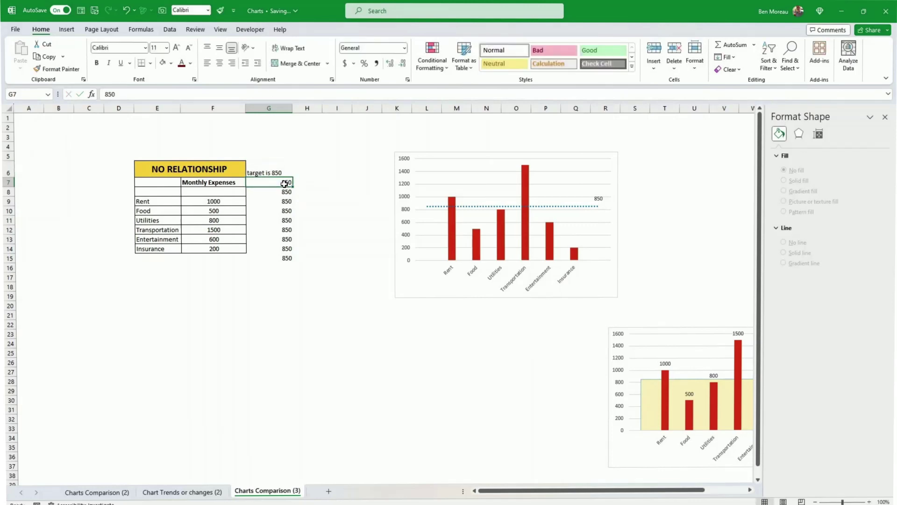
Step: Link the target line's end label to G6 so it reads 'target is 850'
{"action": "right_click", "coordinate": [595, 201]}
{"action": "key", "text": "Escape"}
{"action": "left_click", "coordinate": [598, 198]}
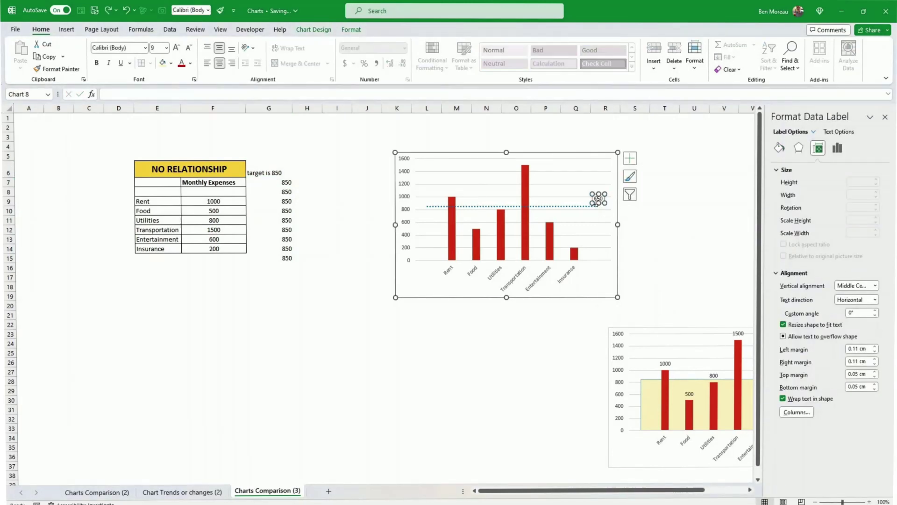
{"action": "left_click", "coordinate": [123, 94]}
{"action": "type", "text": "="}
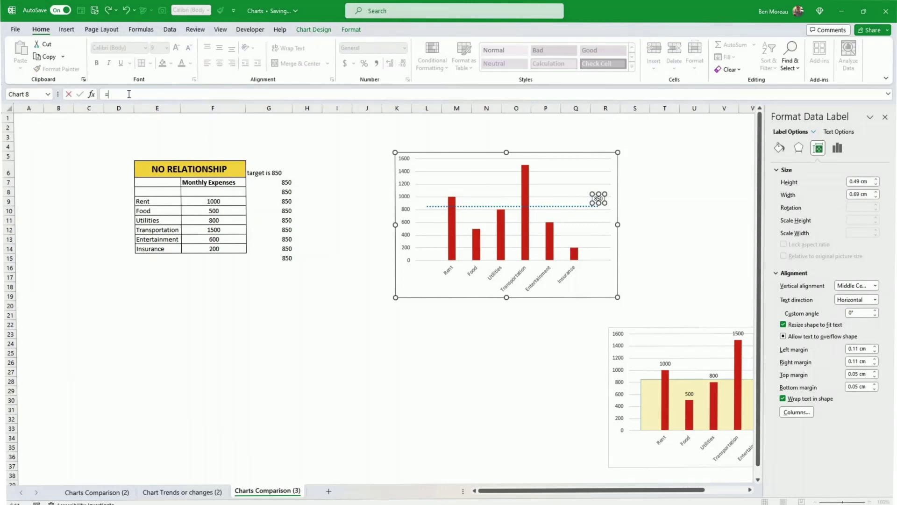
{"action": "left_click", "coordinate": [271, 173]}
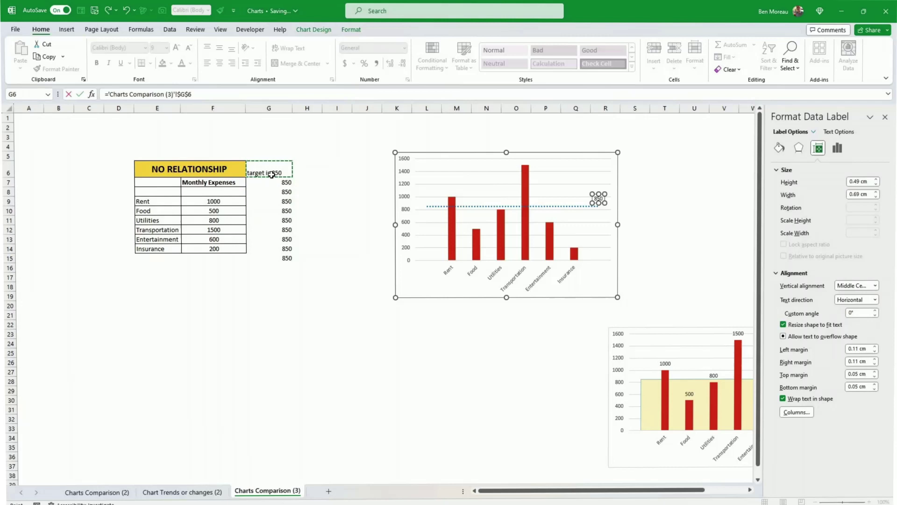
{"action": "key", "text": "Return"}
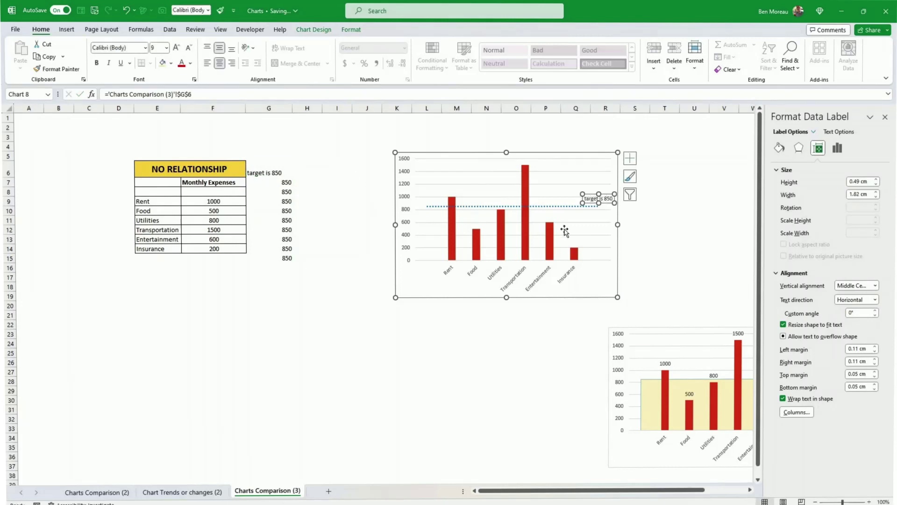
Step: Fill the 850 target into G10:G21 and copy the range
{"action": "left_click", "coordinate": [664, 238]}
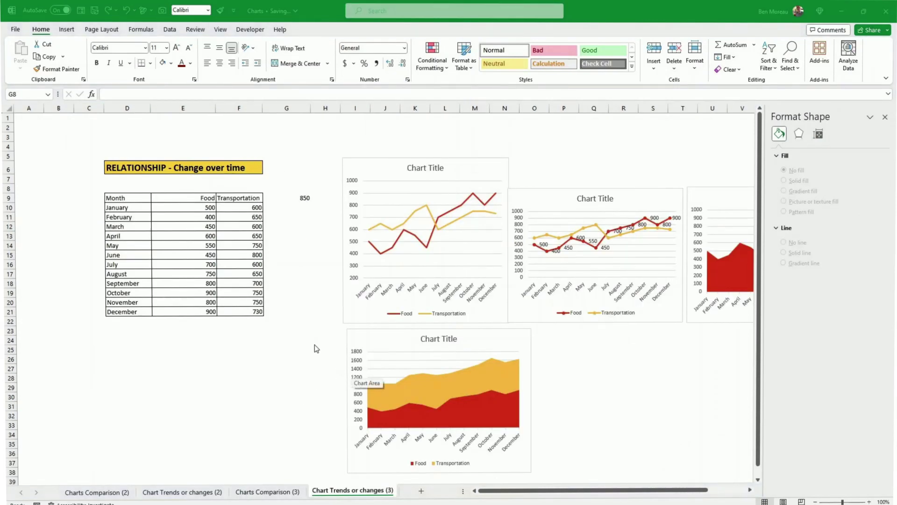
{"action": "left_click", "coordinate": [296, 209]}
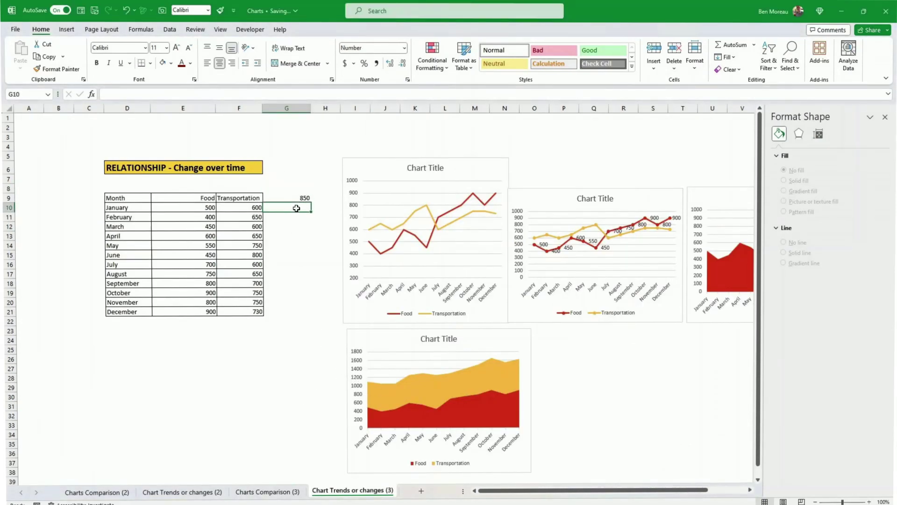
{"action": "type", "text": "850"}
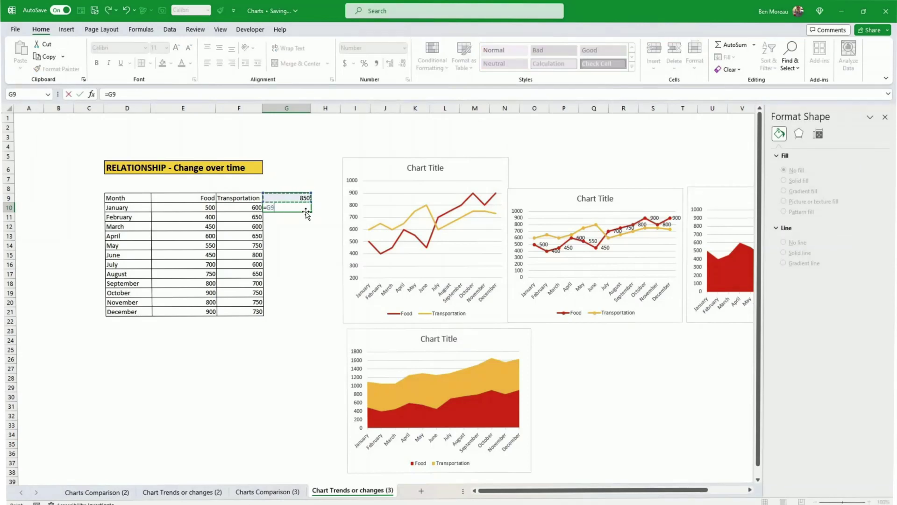
{"action": "key", "text": "Return"}
{"action": "left_click", "coordinate": [302, 207]}
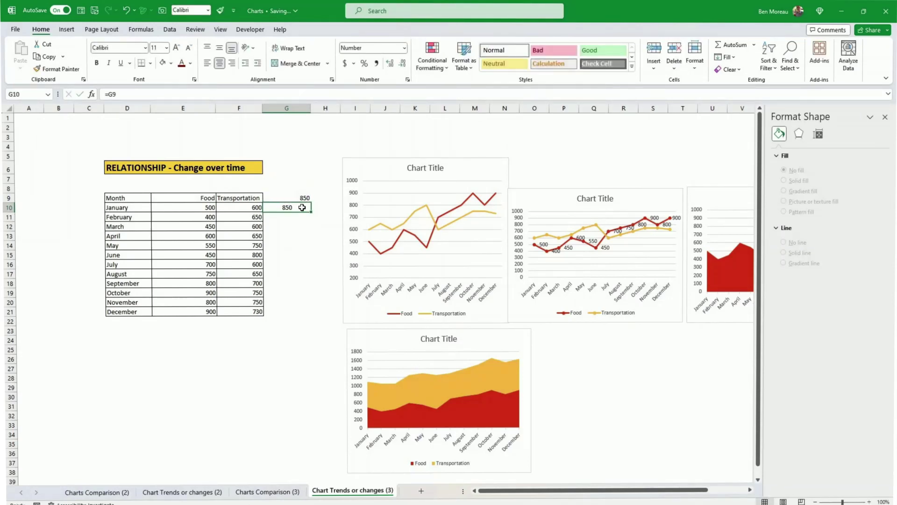
{"action": "left_click_drag", "start_coordinate": [312, 212], "coordinate": [304, 315]}
{"action": "key", "text": "ctrl+c"}
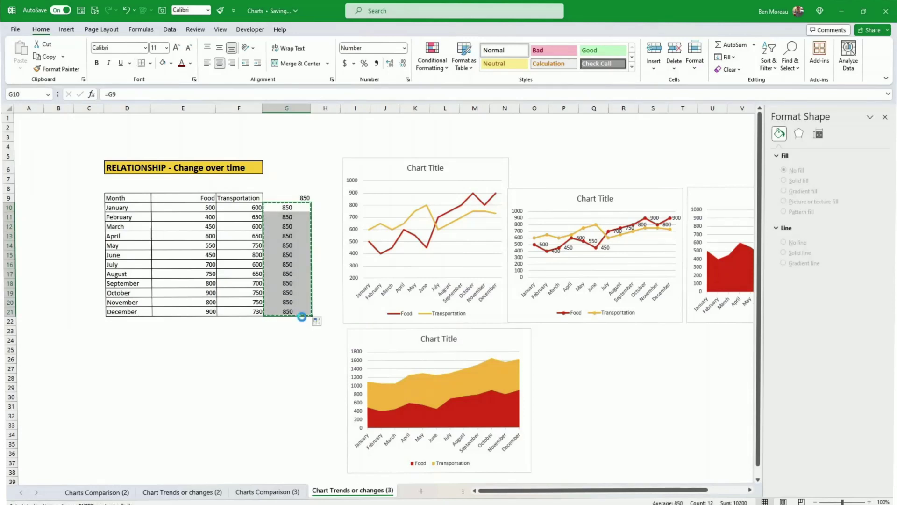
Step: Paste the 850 targets into the Food and Transportation line chart and make the line dashed
{"action": "left_click", "coordinate": [452, 252]}
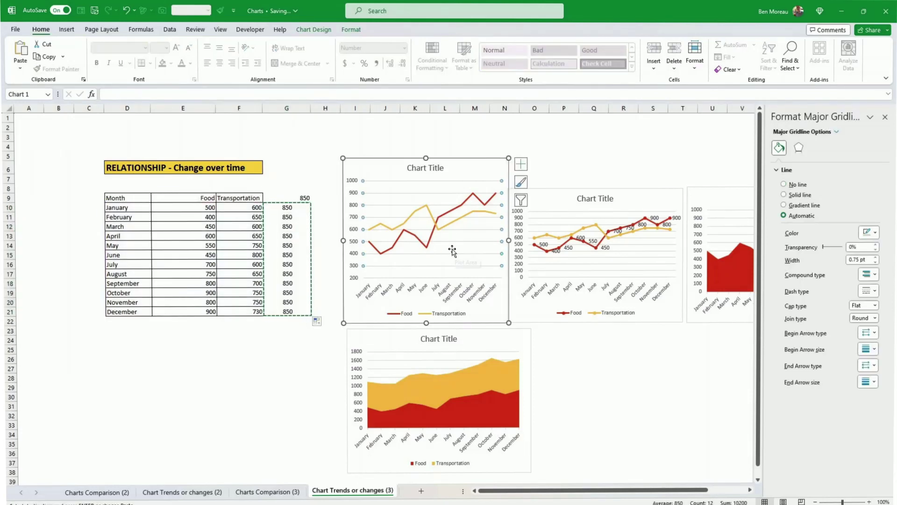
{"action": "key", "text": "ctrl+v"}
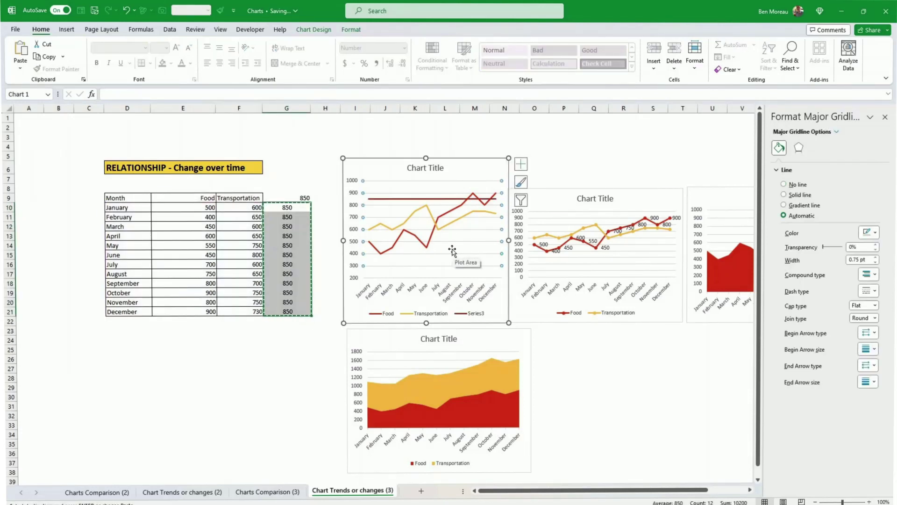
{"action": "left_click", "coordinate": [444, 199]}
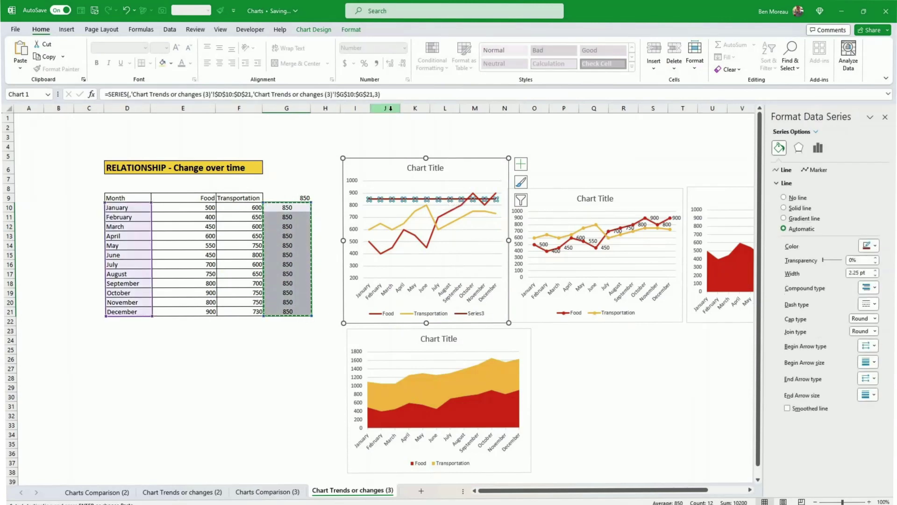
{"action": "left_click", "coordinate": [351, 29]}
{"action": "left_click", "coordinate": [399, 57]}
{"action": "mouse_move", "coordinate": [418, 246]}
{"action": "left_click", "coordinate": [460, 249]}
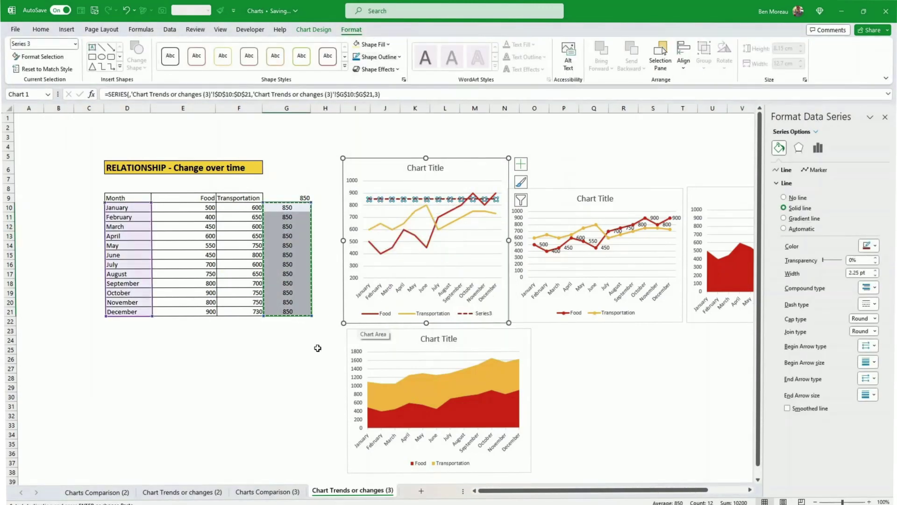
{"action": "left_click", "coordinate": [317, 347]}
{"action": "key", "text": "ctrl+Page_Up"}
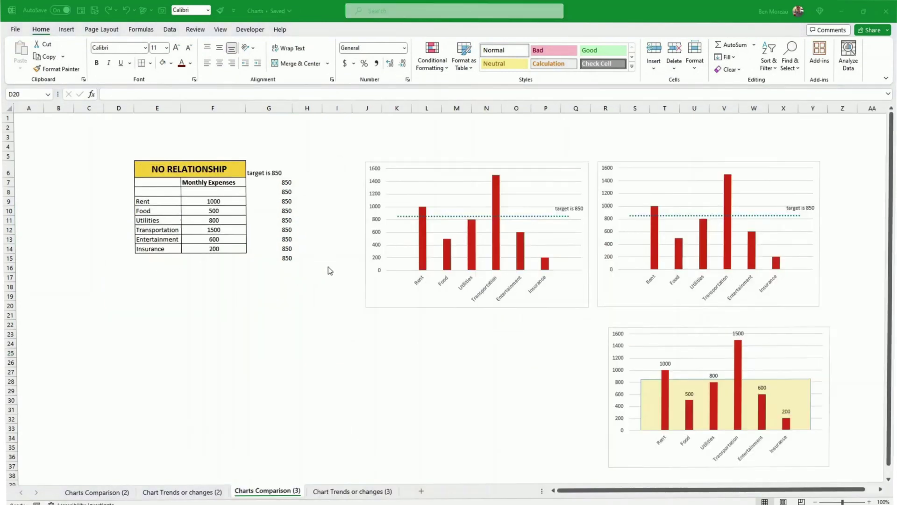
{"action": "left_click", "coordinate": [403, 309]}
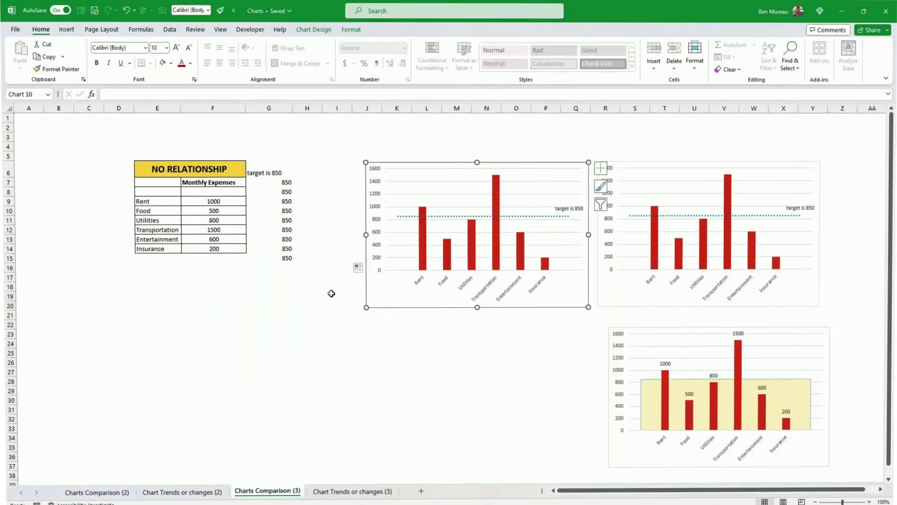
{"action": "left_click", "coordinate": [311, 193]}
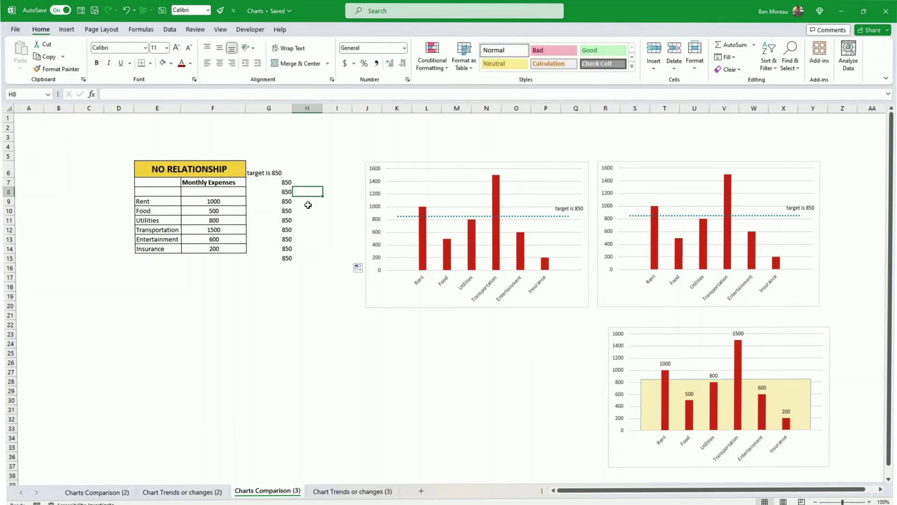
{"action": "left_click", "coordinate": [309, 201]}
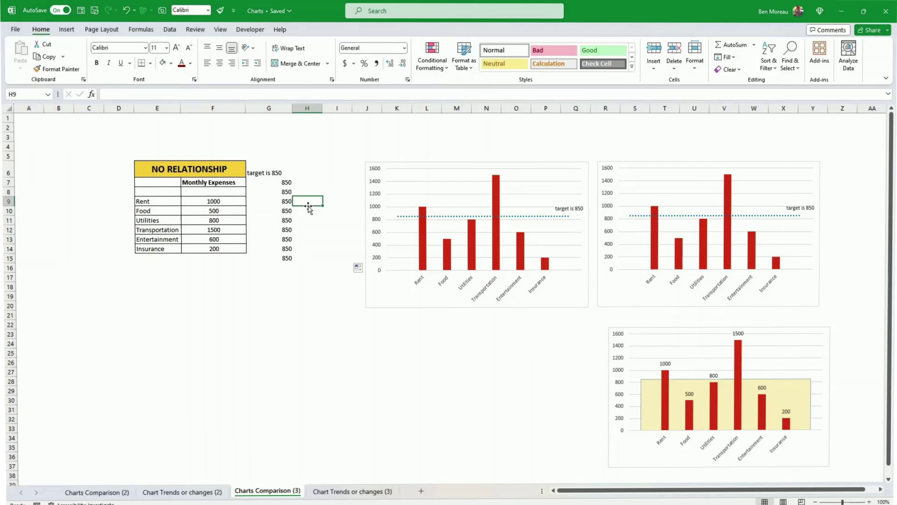
Step: Enter =IF(F9>G9,G9,F9) in H9 to cap the first expense at the target
{"action": "type", "text": "="}
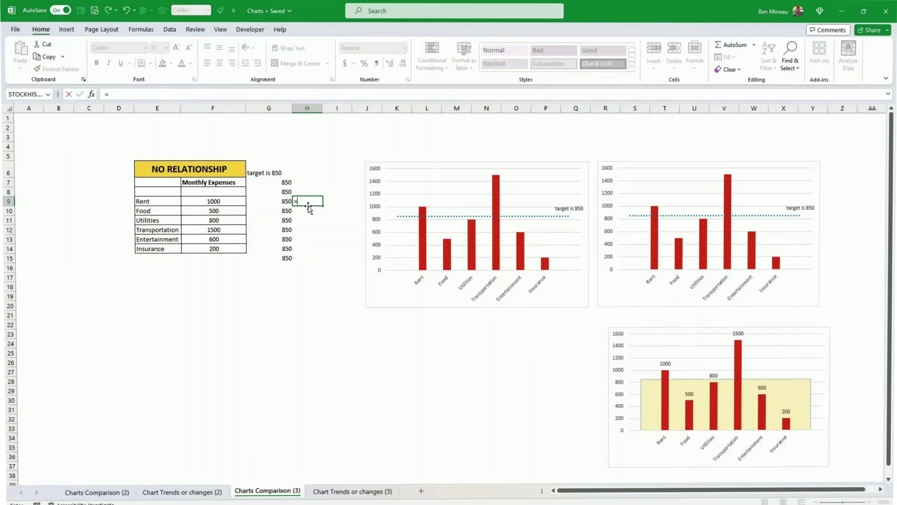
{"action": "type", "text": "if("}
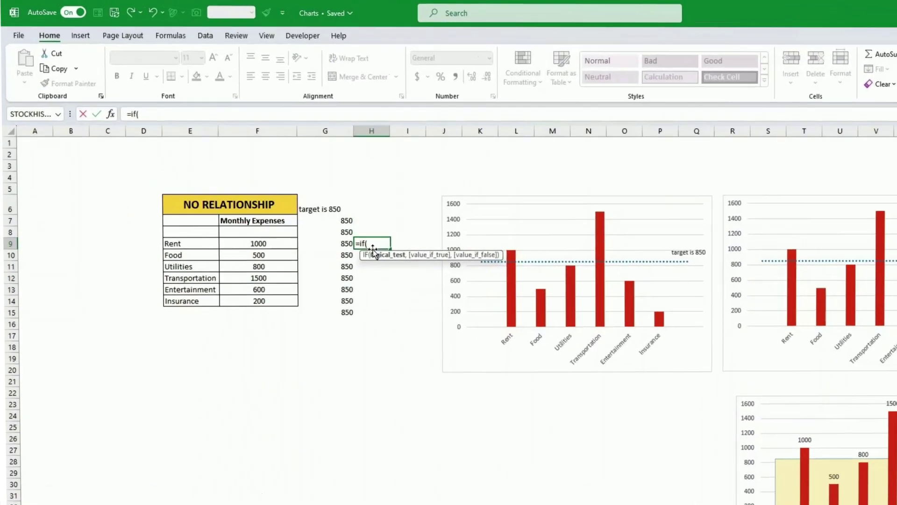
{"action": "key", "text": "Left"}
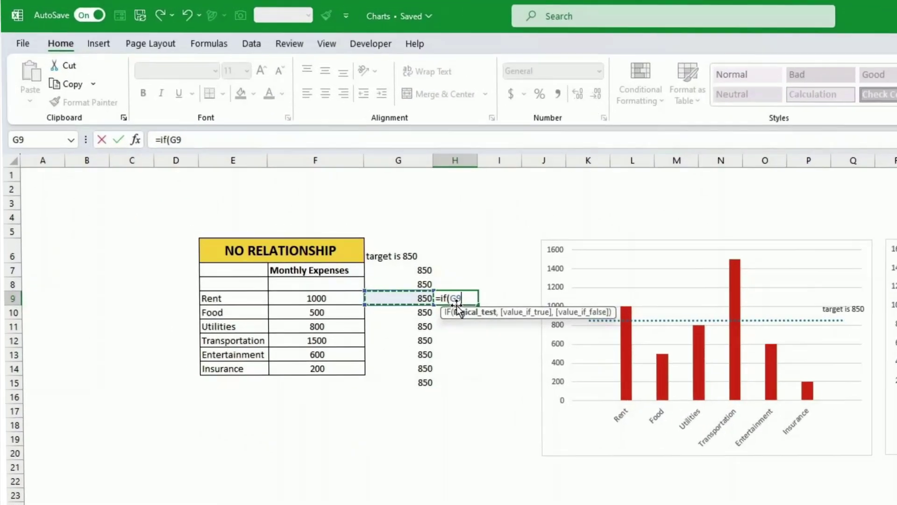
{"action": "key", "text": "Left"}
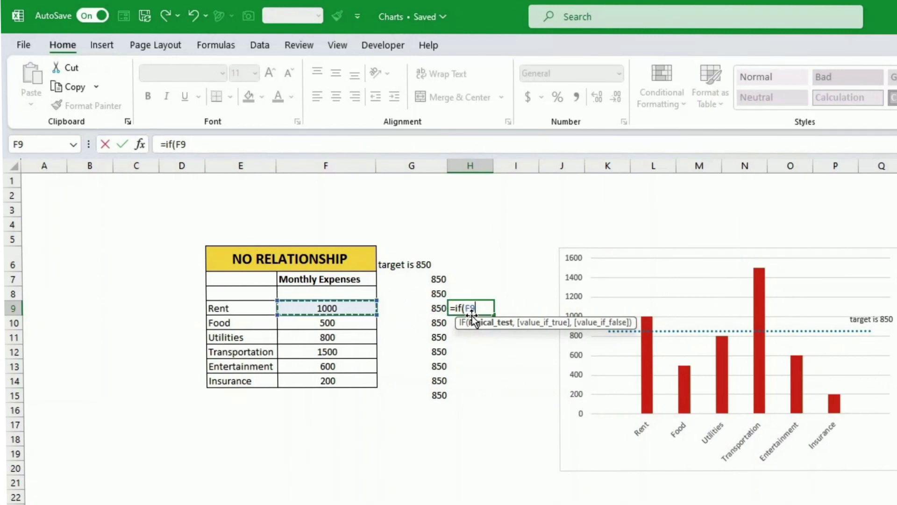
{"action": "type", "text": ">"}
{"action": "key", "text": "Right"}
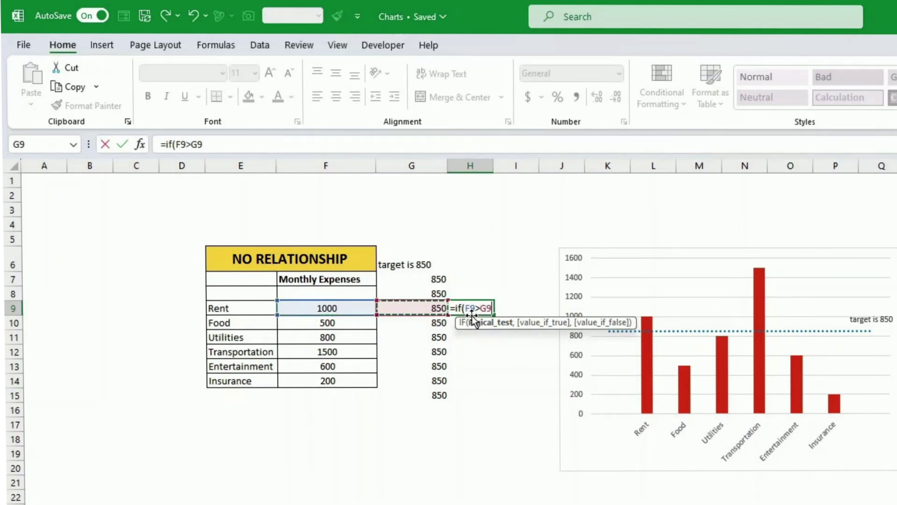
{"action": "type", "text": ","}
{"action": "key", "text": "Left"}
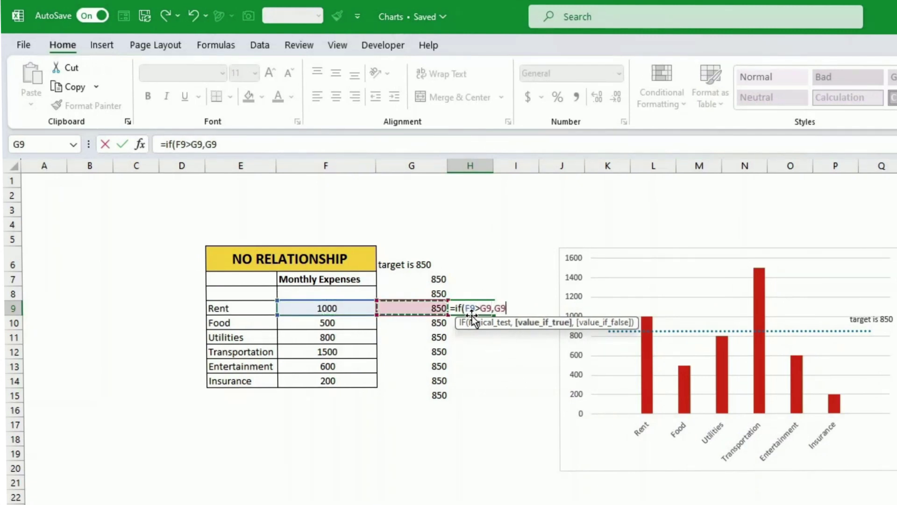
{"action": "type", "text": ","}
{"action": "key", "text": "Left"}
{"action": "key", "text": "Left"}
{"action": "key", "text": "Left"}
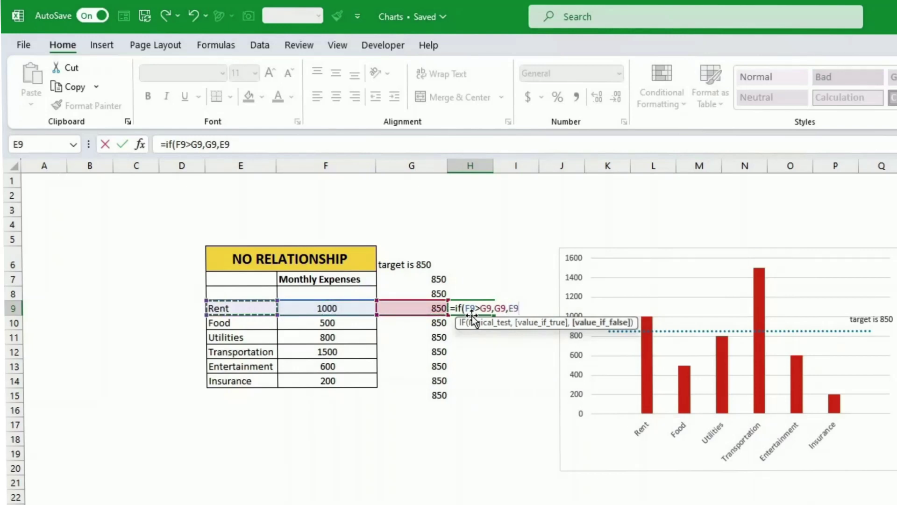
{"action": "key", "text": "Right"}
{"action": "key", "text": "Return"}
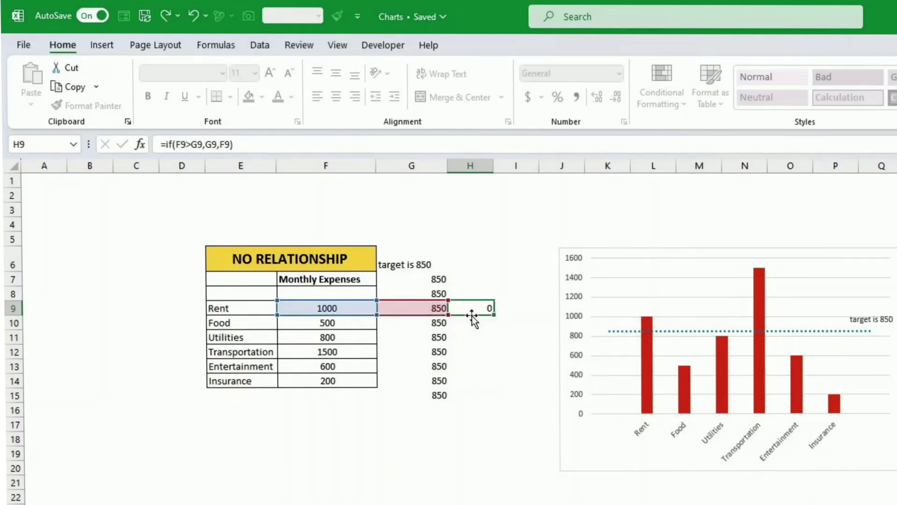
Step: Fill the capping formula from H9 down through H14
{"action": "left_click", "coordinate": [492, 308]}
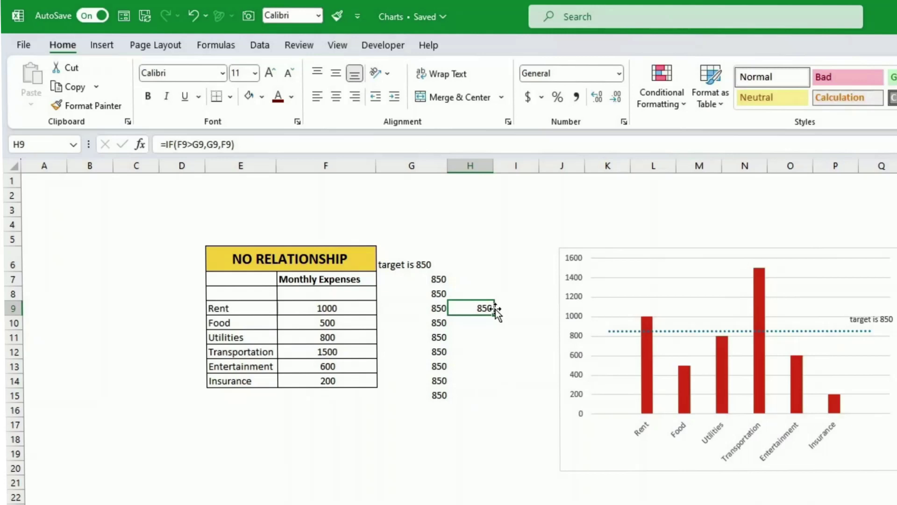
{"action": "left_click_drag", "start_coordinate": [494, 322], "coordinate": [492, 384]}
{"action": "left_click", "coordinate": [472, 308]}
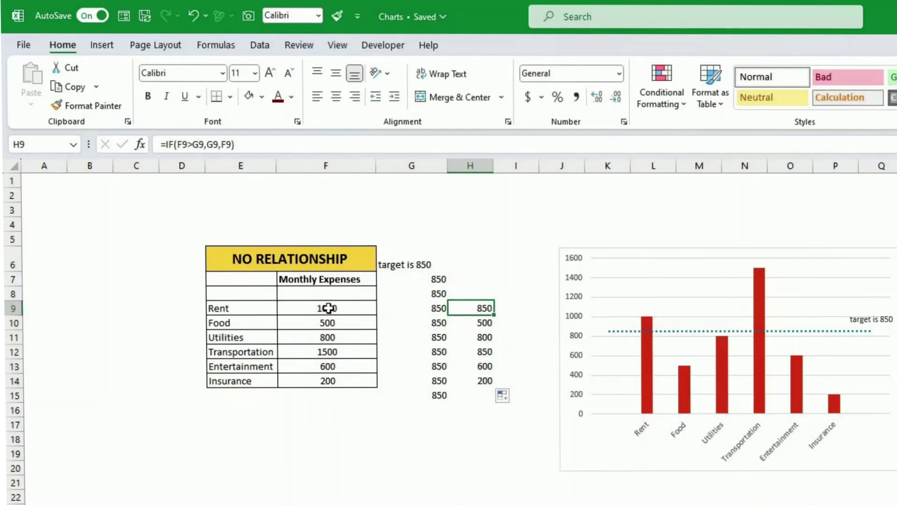
{"action": "left_click_drag", "start_coordinate": [442, 308], "coordinate": [460, 313]}
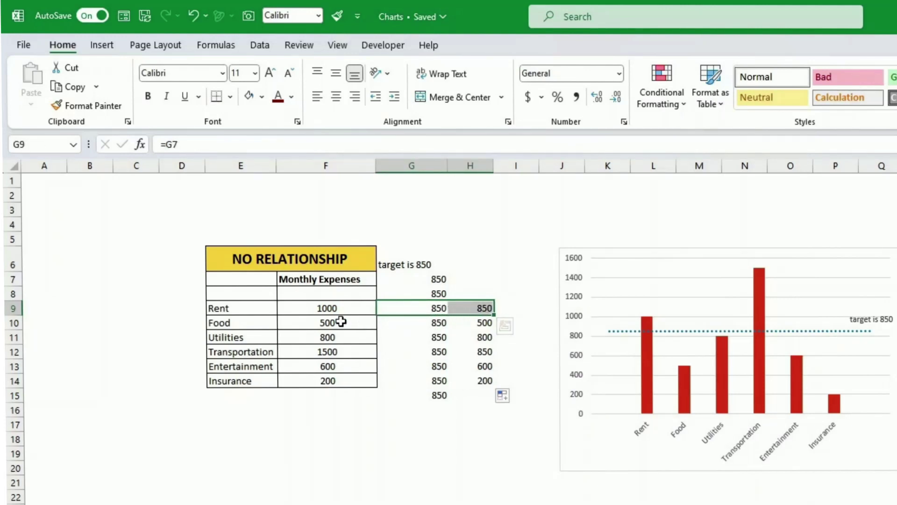
Step: Enter =IF(F9>G9,F9-G9) in I9 for the amount above target
{"action": "left_click", "coordinate": [481, 322]}
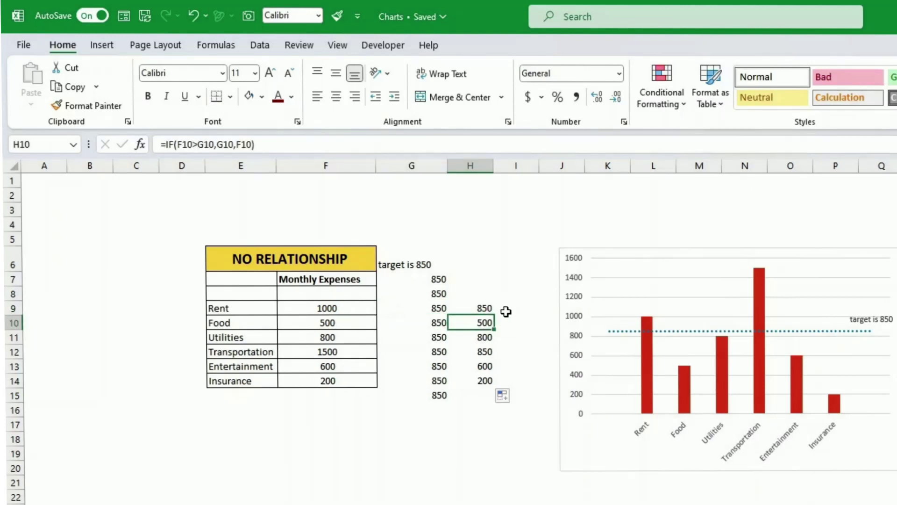
{"action": "left_click", "coordinate": [519, 309]}
{"action": "type", "text": "=if(F9>G9,"}
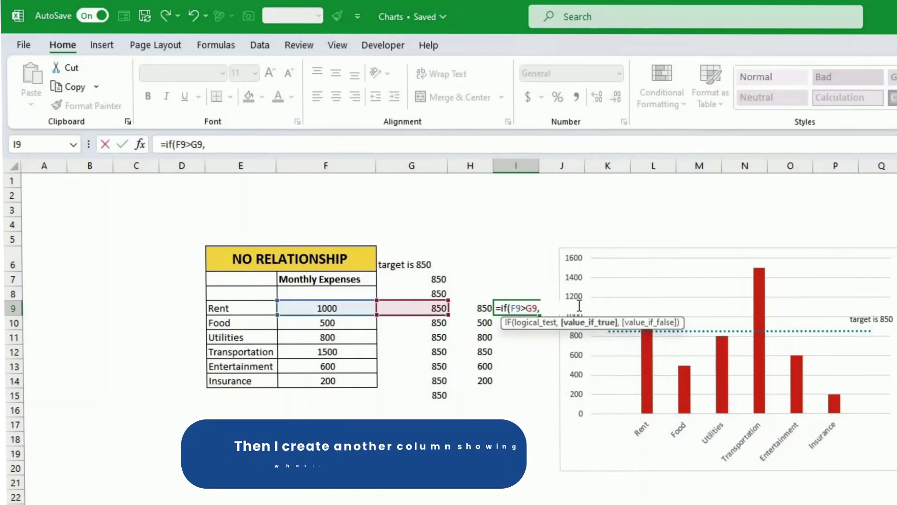
{"action": "key", "text": "Left"}
{"action": "key", "text": "Left"}
{"action": "key", "text": "Left"}
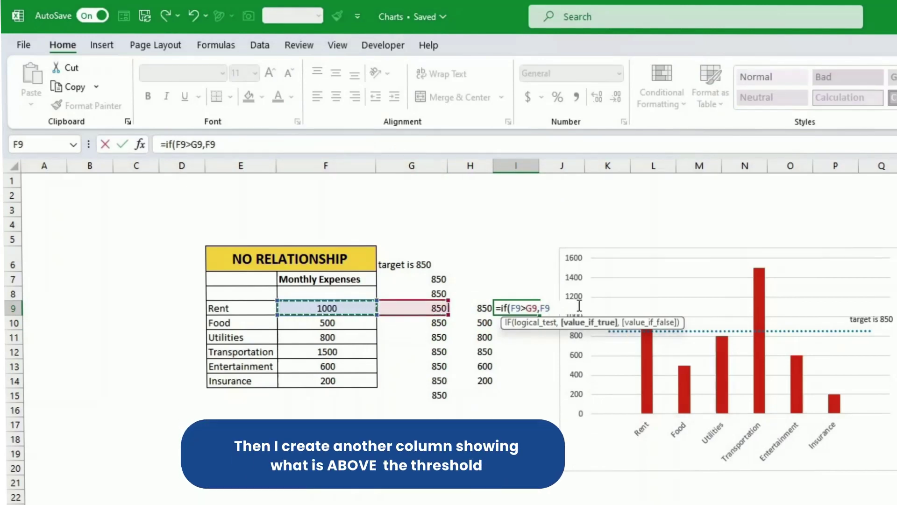
{"action": "type", "text": "-"}
{"action": "key", "text": "Left"}
{"action": "key", "text": "Left"}
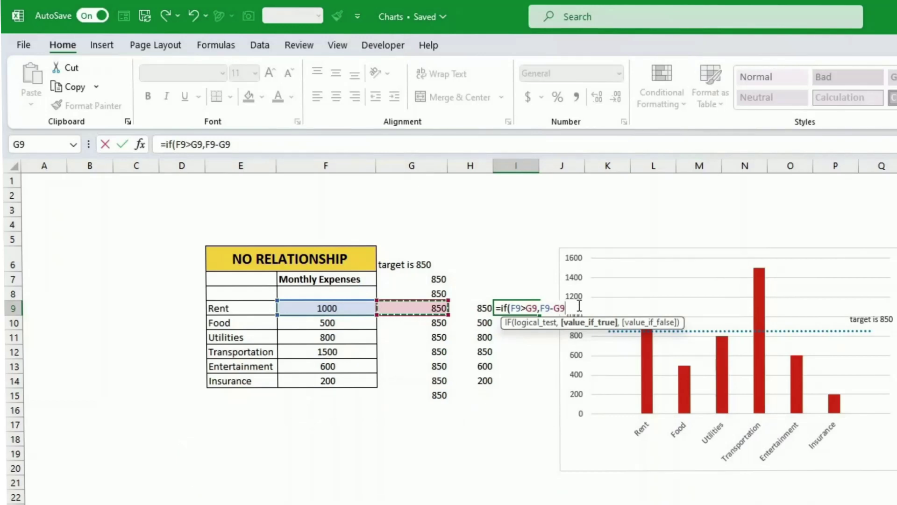
{"action": "key", "text": "Return"}
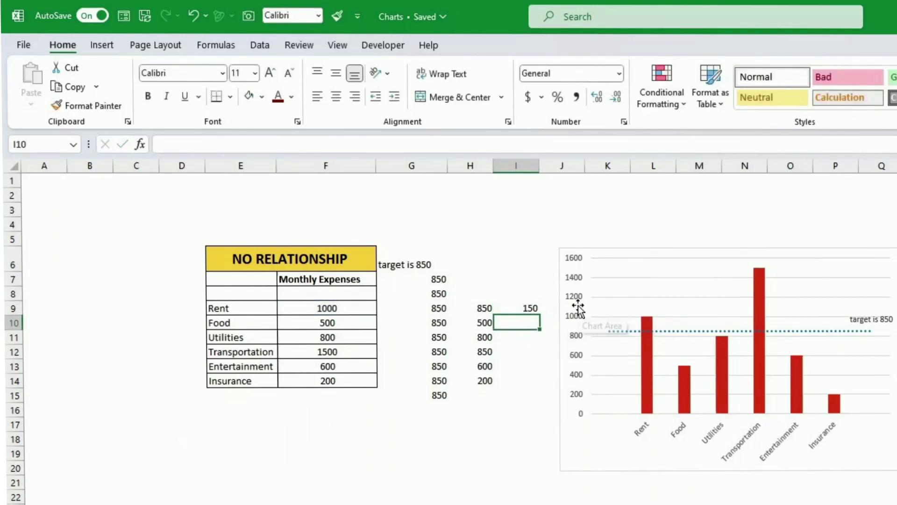
Step: Fill the above-target formula down to I14 and select the old column chart
{"action": "left_click", "coordinate": [530, 306]}
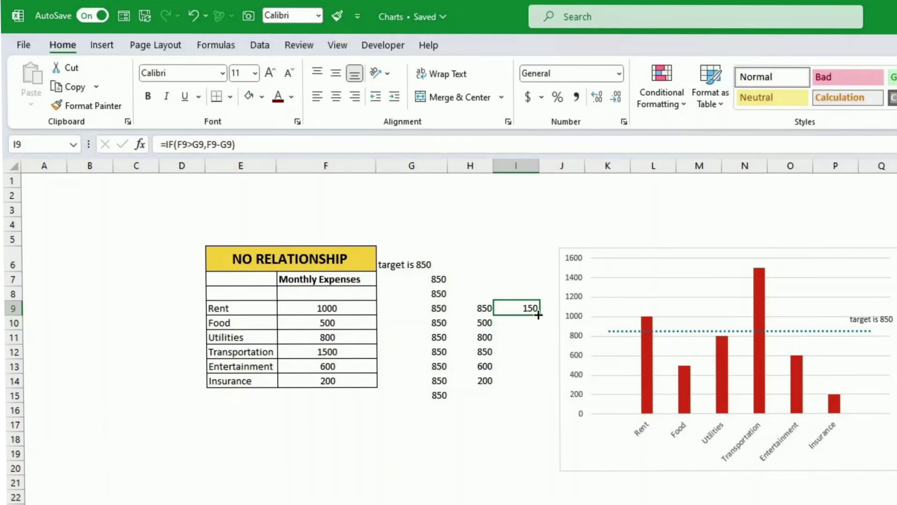
{"action": "left_click_drag", "start_coordinate": [539, 315], "coordinate": [531, 383]}
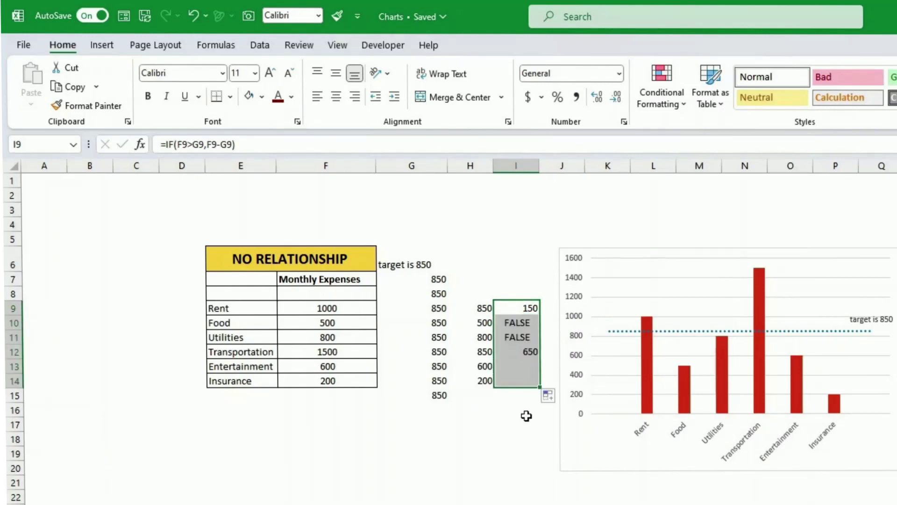
{"action": "left_click", "coordinate": [521, 438]}
{"action": "left_click", "coordinate": [609, 473]}
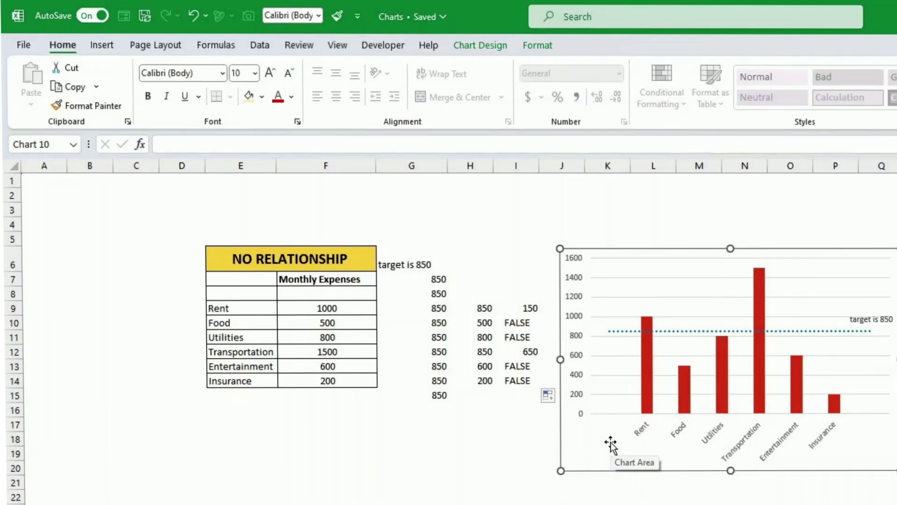
Step: Delete the old chart and insert a 2-D stacked column chart of H9:I14 beside the data
{"action": "key", "text": "Delete"}
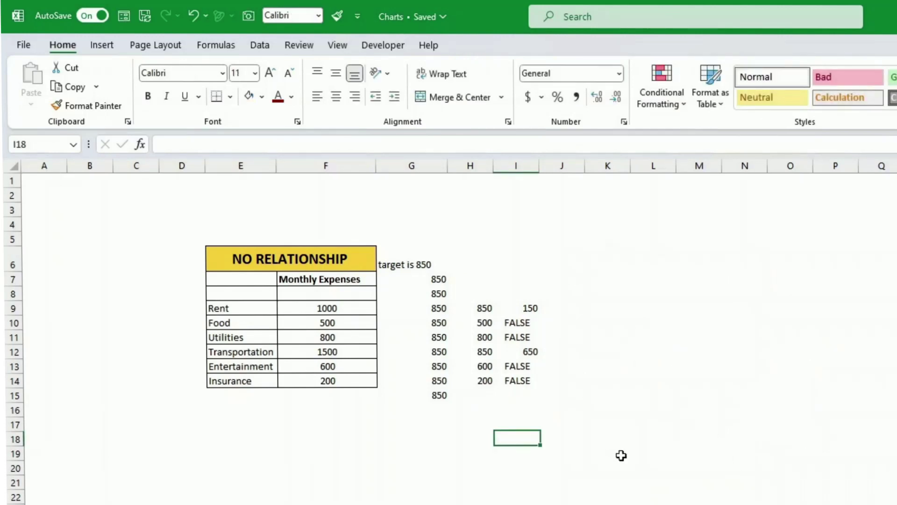
{"action": "left_click_drag", "start_coordinate": [472, 308], "coordinate": [523, 380]}
{"action": "left_click", "coordinate": [102, 44]}
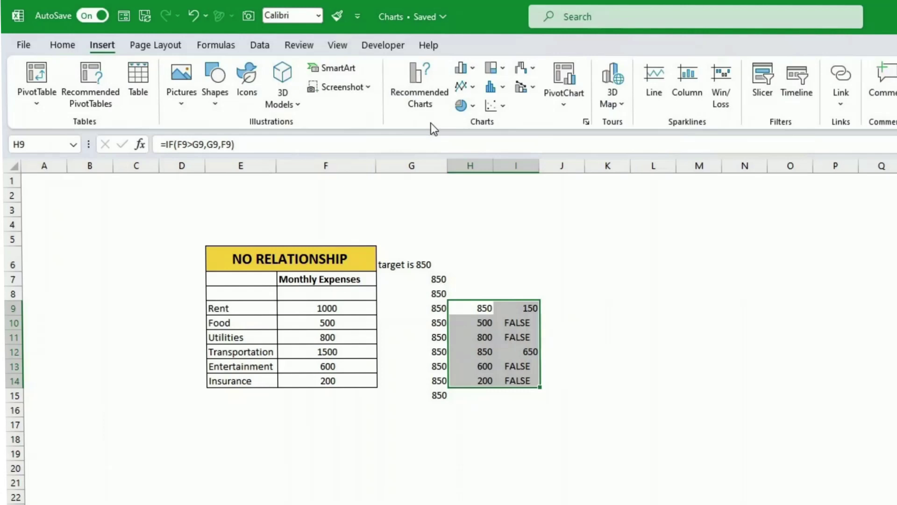
{"action": "left_click", "coordinate": [460, 73]}
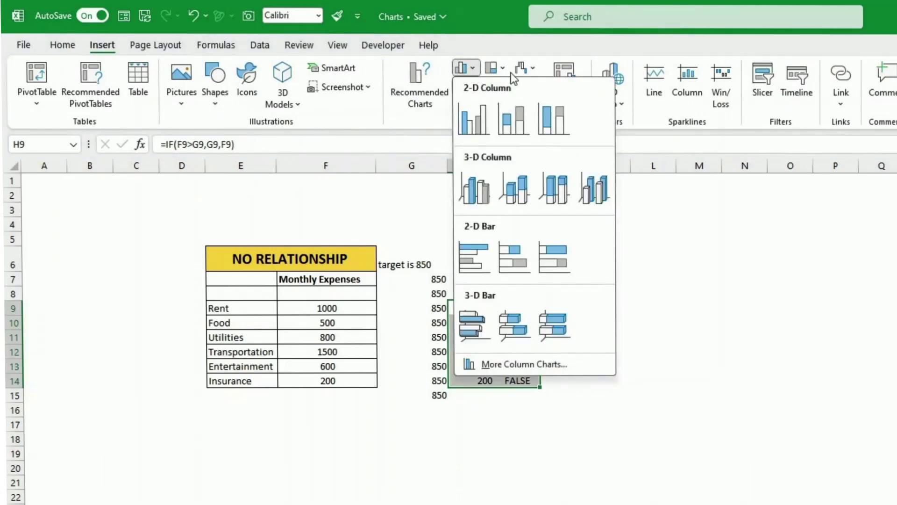
{"action": "left_click", "coordinate": [514, 120]}
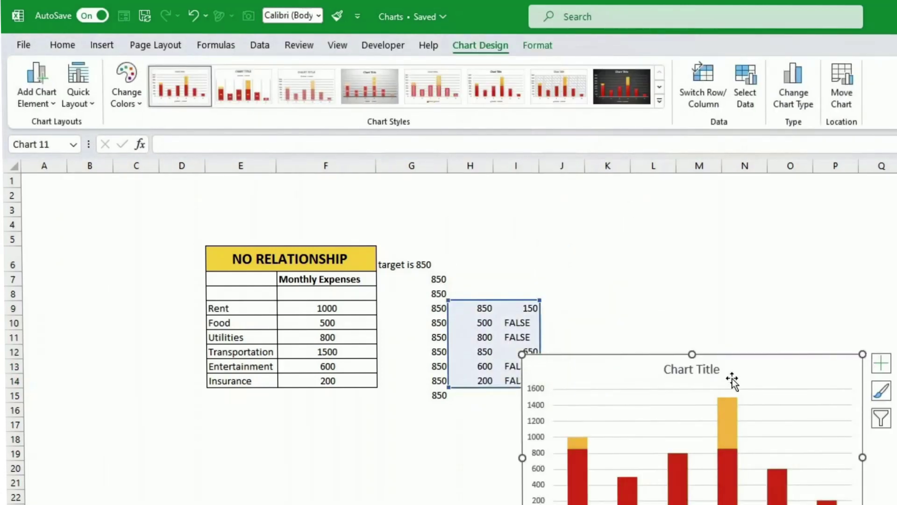
{"action": "left_click_drag", "start_coordinate": [734, 357], "coordinate": [756, 281]}
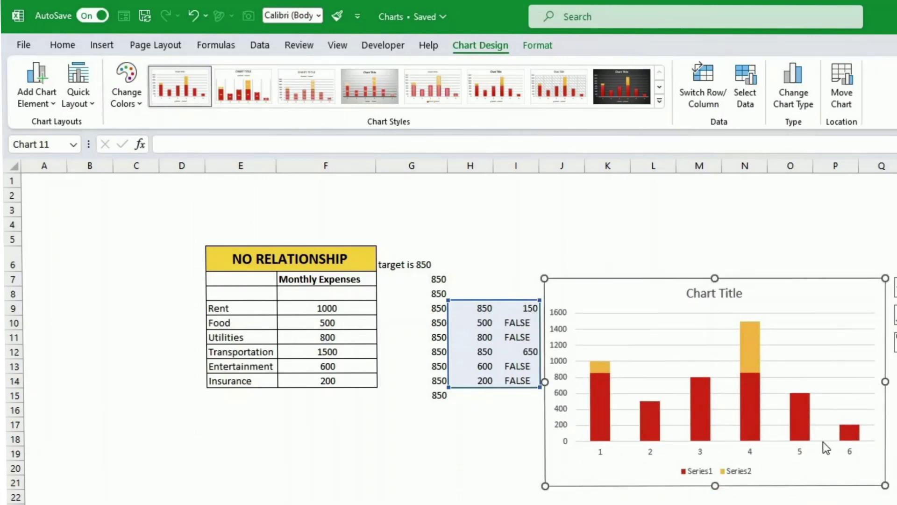
Step: Fill the capped-expense series light yellow and the above-target series standard red
{"action": "left_click", "coordinate": [602, 366]}
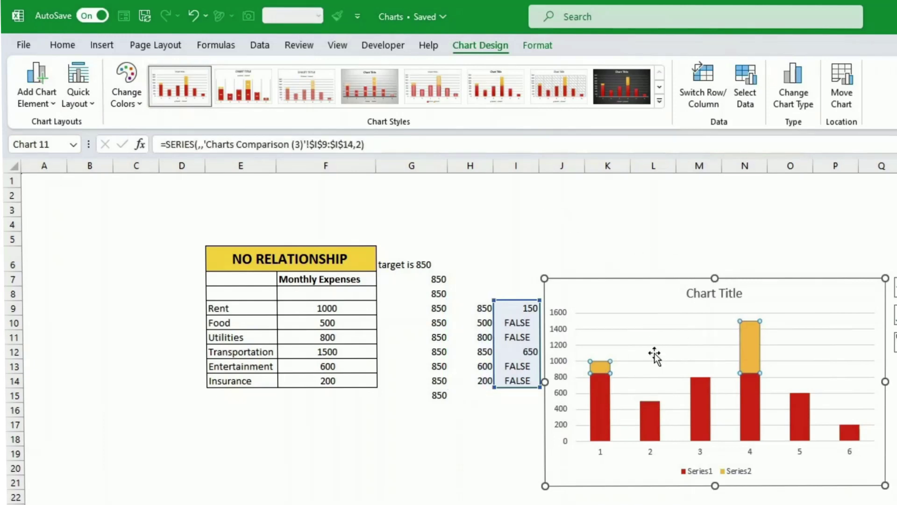
{"action": "left_click", "coordinate": [609, 409]}
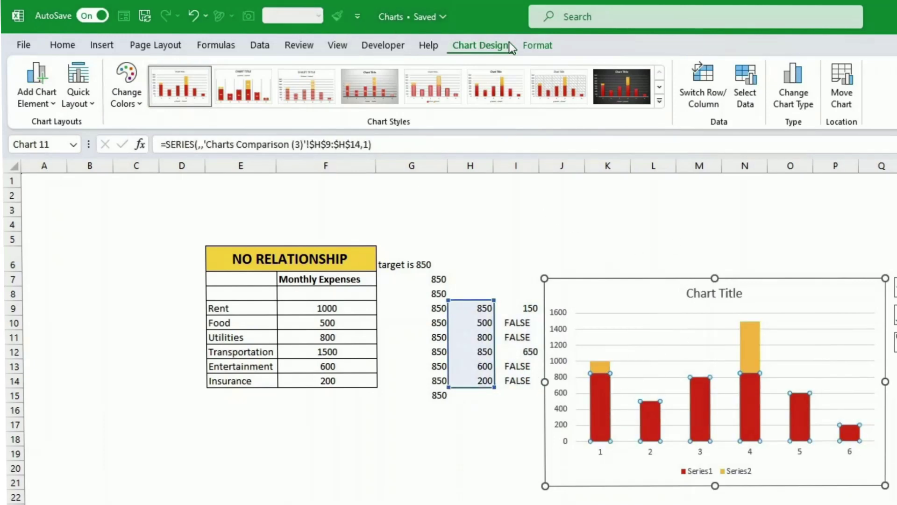
{"action": "left_click", "coordinate": [533, 45]}
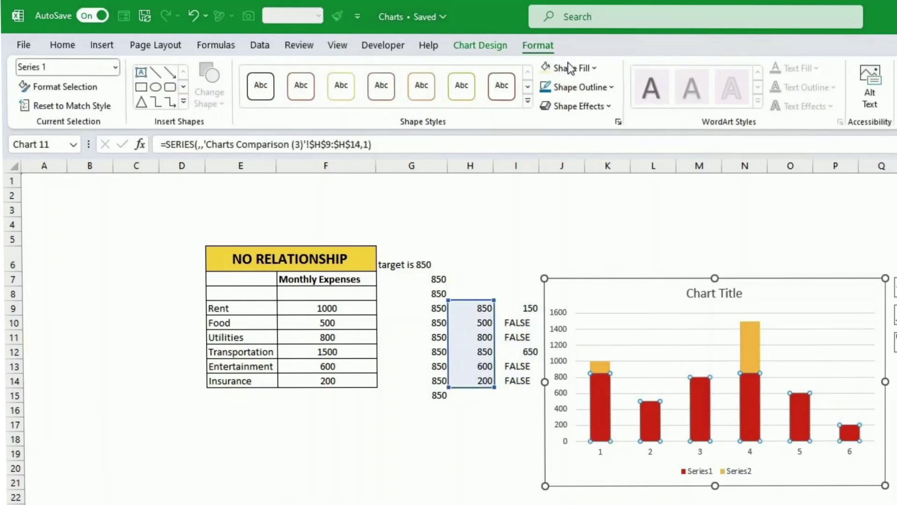
{"action": "left_click", "coordinate": [542, 68]}
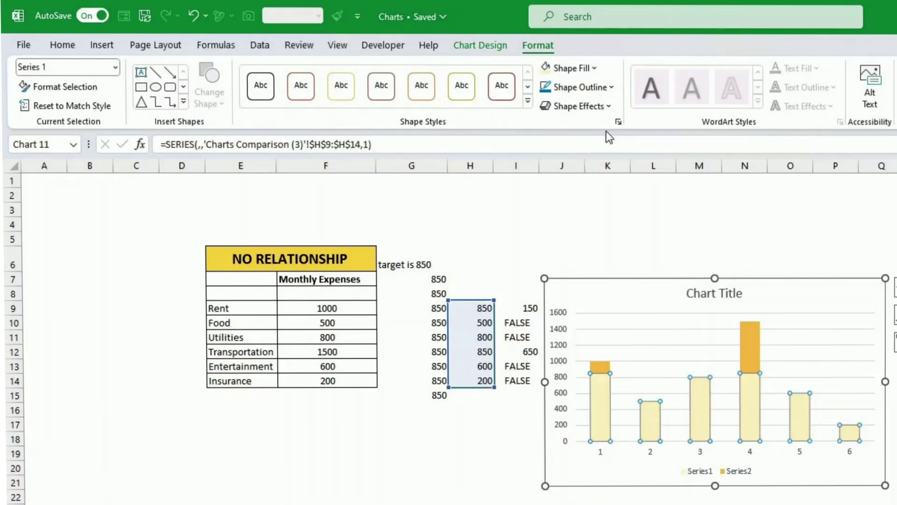
{"action": "left_click", "coordinate": [600, 367]}
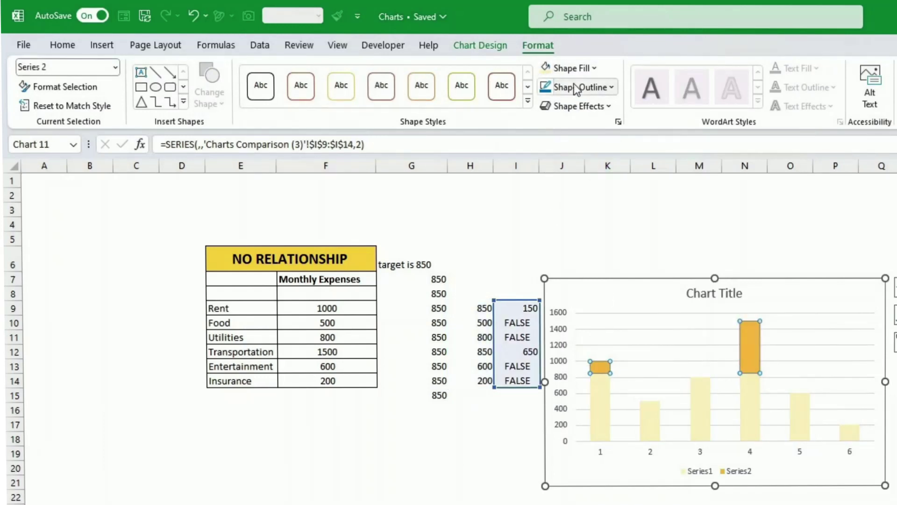
{"action": "left_click", "coordinate": [571, 68]}
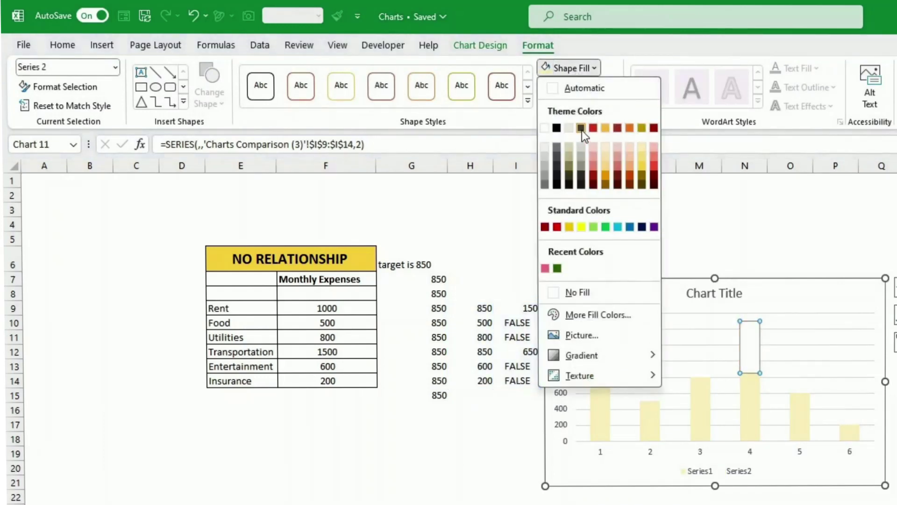
{"action": "left_click", "coordinate": [557, 226]}
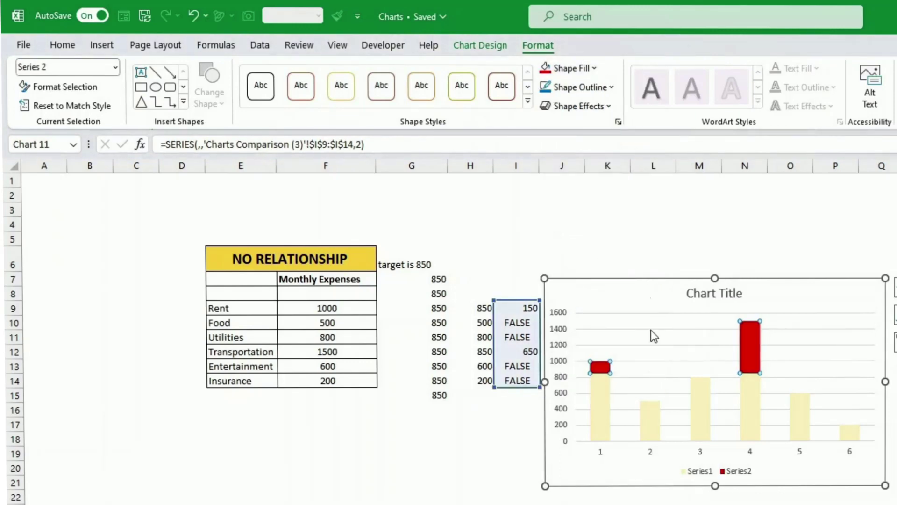
{"action": "left_click", "coordinate": [684, 488]}
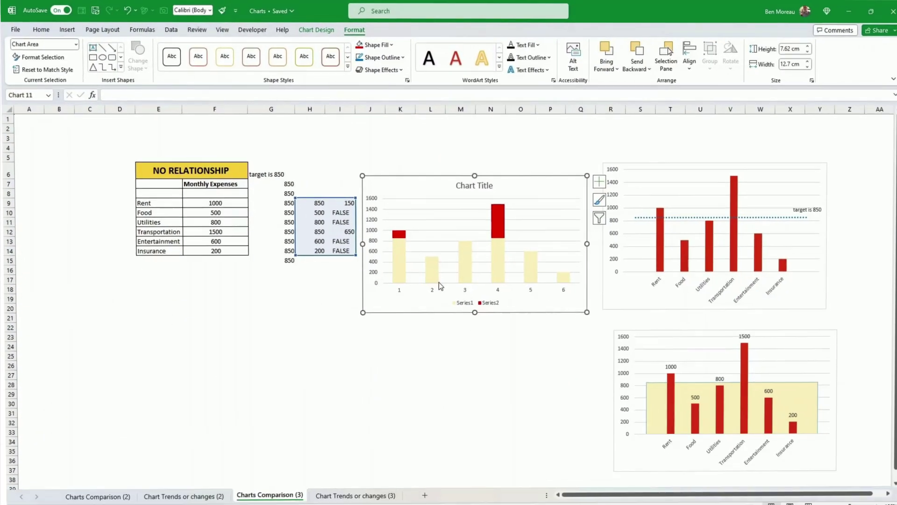